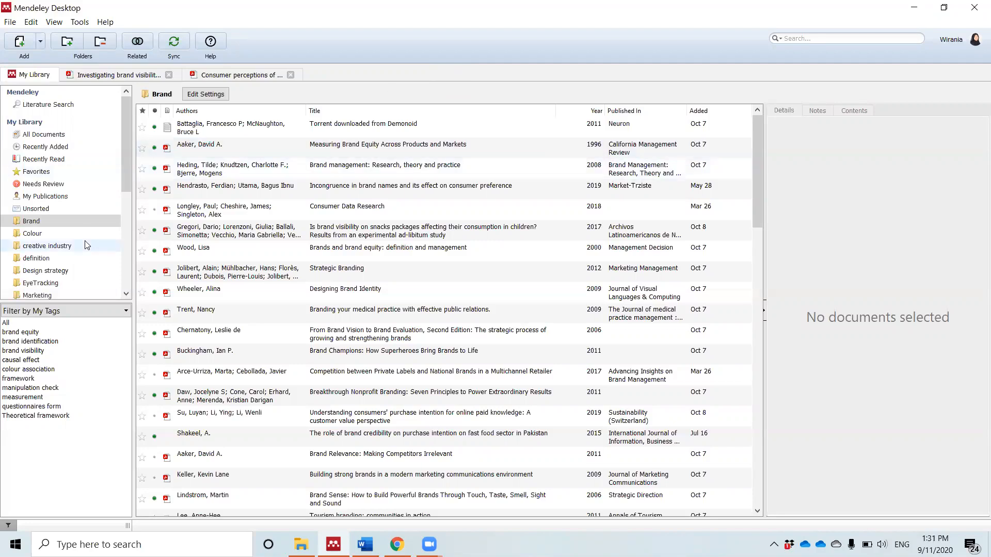
Step: Look through the folders under My Library and display All Documents
{"action": "scroll", "coordinate": [87, 245], "scroll_direction": "down", "scroll_amount": 3}
{"action": "scroll", "coordinate": [86, 245], "scroll_direction": "down", "scroll_amount": 5}
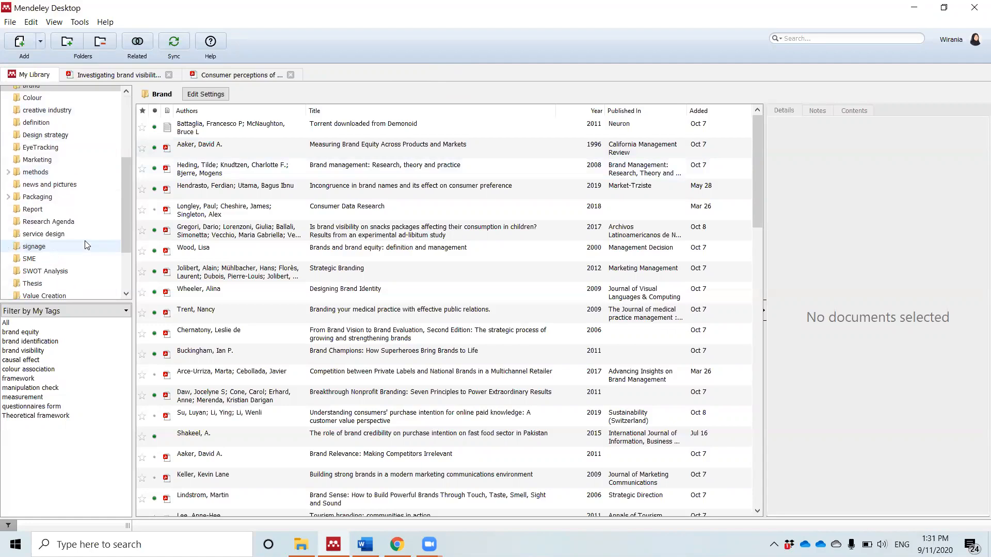
{"action": "scroll", "coordinate": [87, 246], "scroll_direction": "up", "scroll_amount": 8}
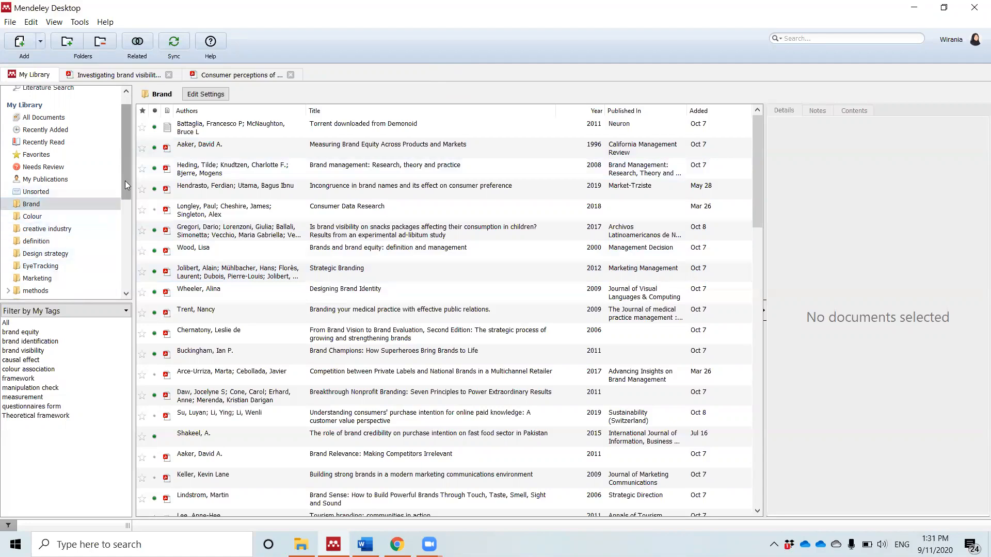
{"action": "left_click_drag", "start_coordinate": [125, 180], "coordinate": [125, 228]}
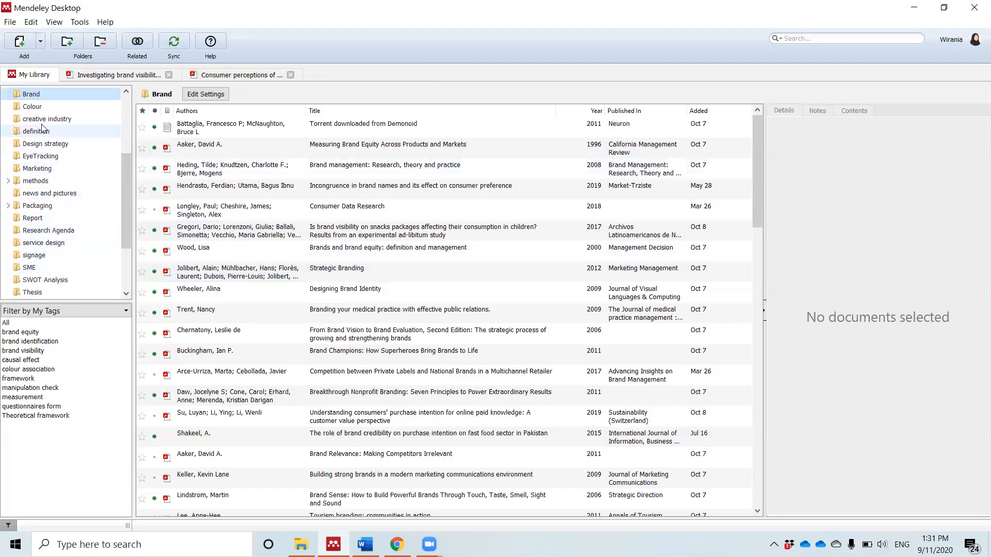
{"action": "left_click_drag", "start_coordinate": [128, 192], "coordinate": [126, 119]}
{"action": "left_click", "coordinate": [80, 134]}
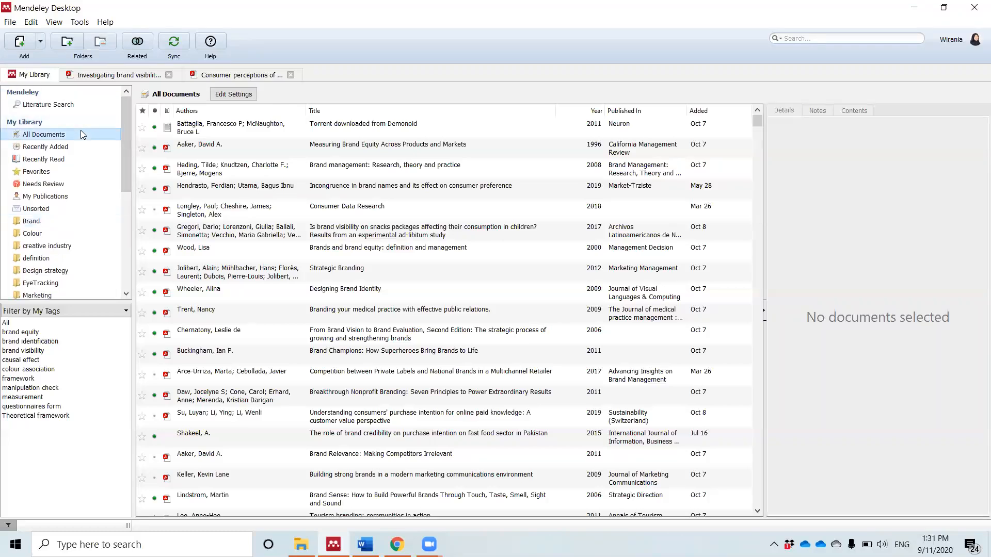
Step: Create a new library folder named "baru"
{"action": "left_click", "coordinate": [66, 41]}
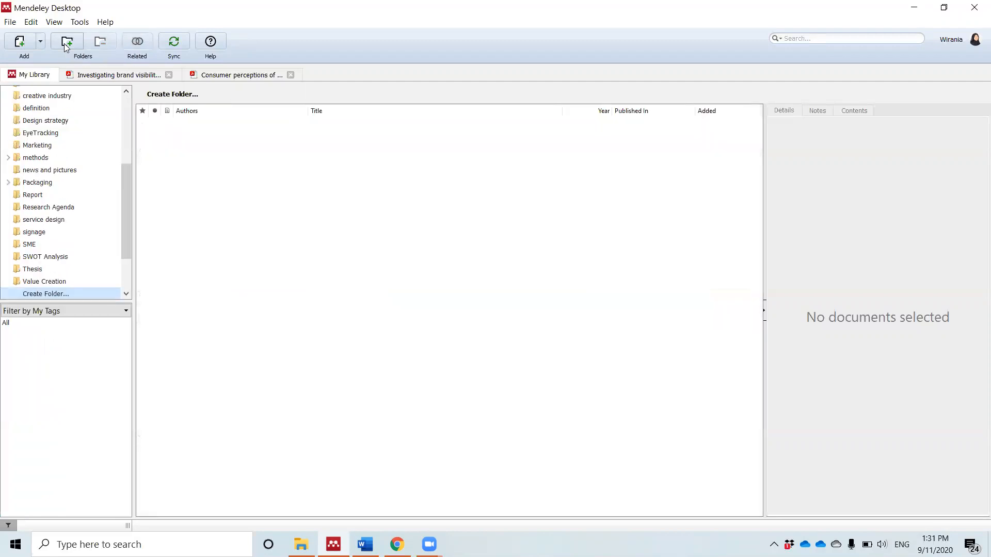
{"action": "left_click", "coordinate": [61, 292]}
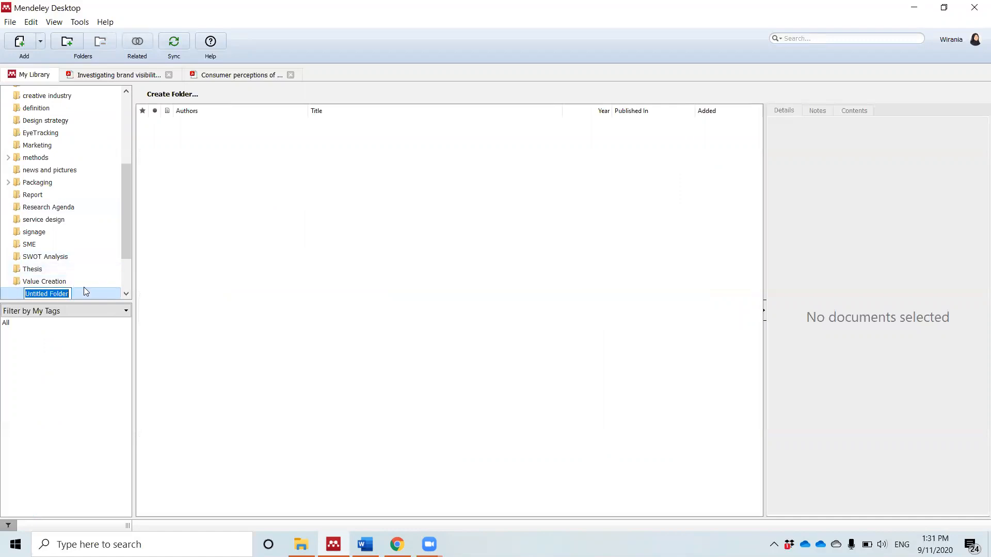
{"action": "type", "text": "baru"}
{"action": "key", "text": "Return"}
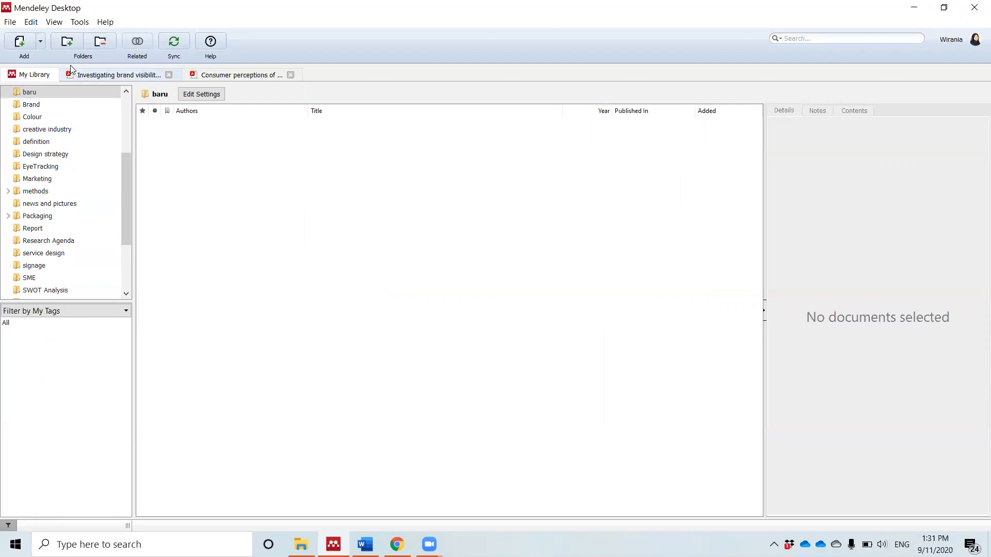
{"action": "left_click", "coordinate": [20, 41]}
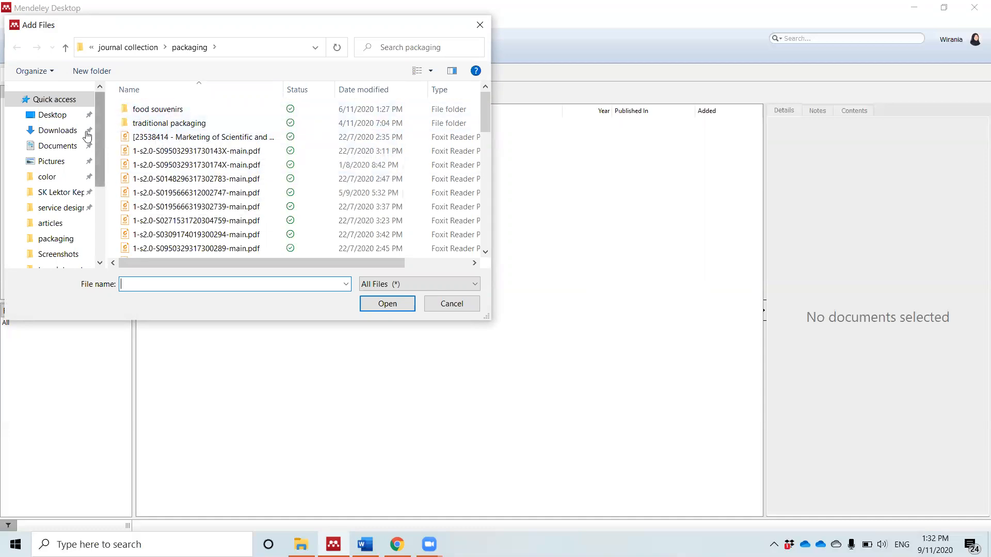
{"action": "left_click", "coordinate": [195, 151]}
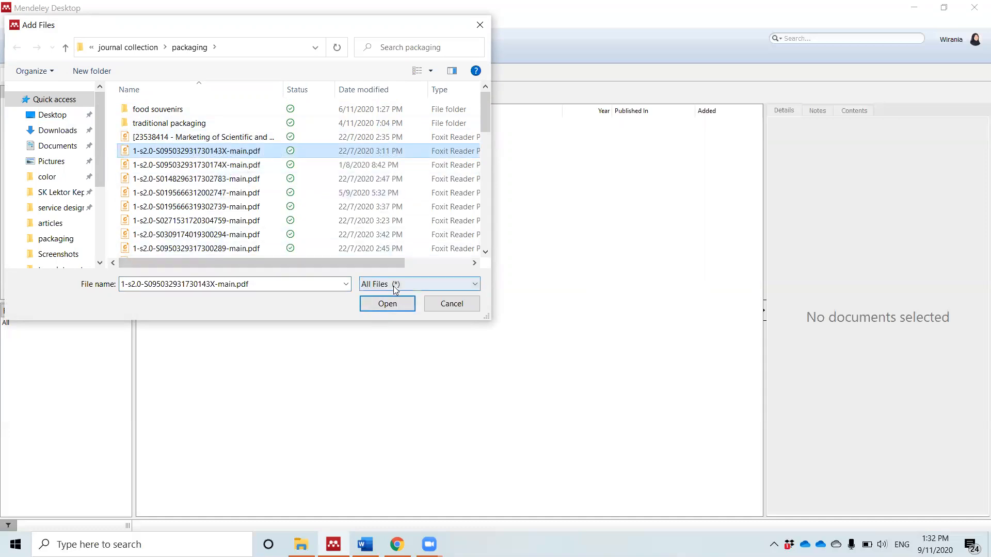
{"action": "left_click", "coordinate": [233, 165], "text": "ctrl"}
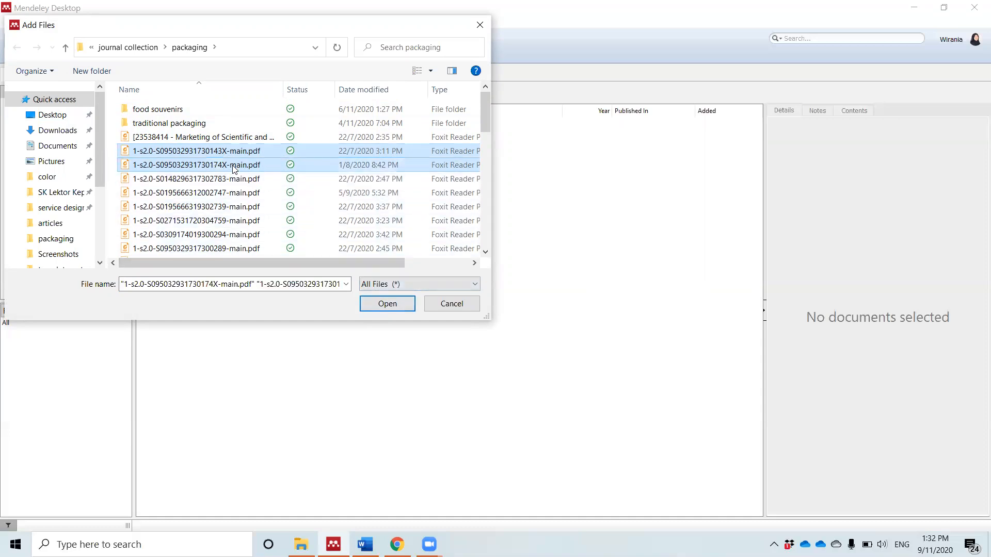
{"action": "left_click", "coordinate": [233, 207], "text": "ctrl+shift"}
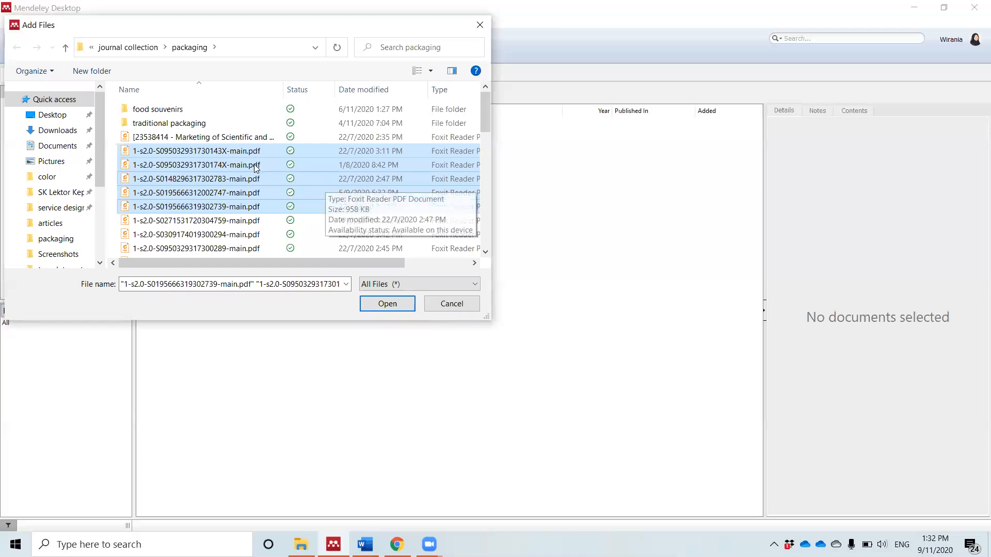
{"action": "left_click", "coordinate": [388, 303]}
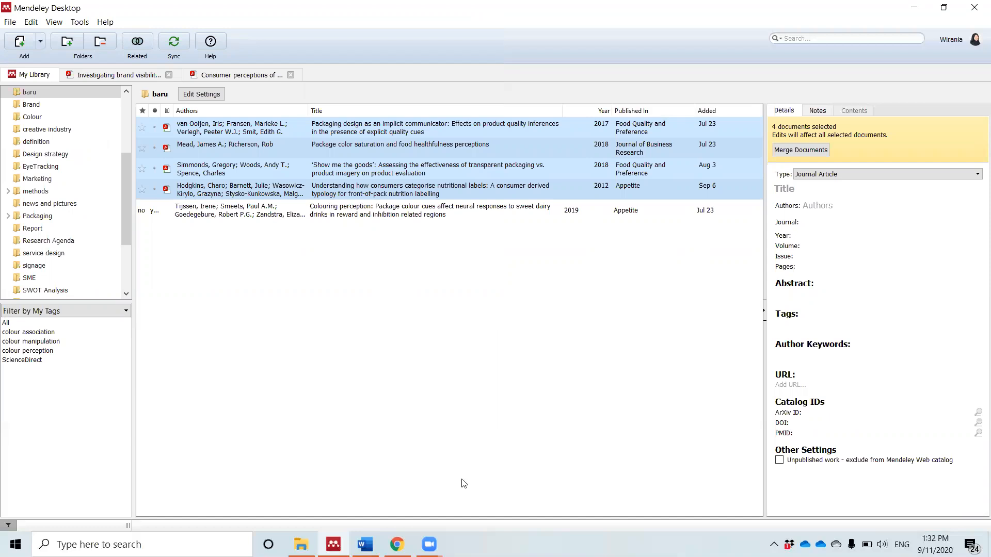
{"action": "left_click", "coordinate": [377, 385]}
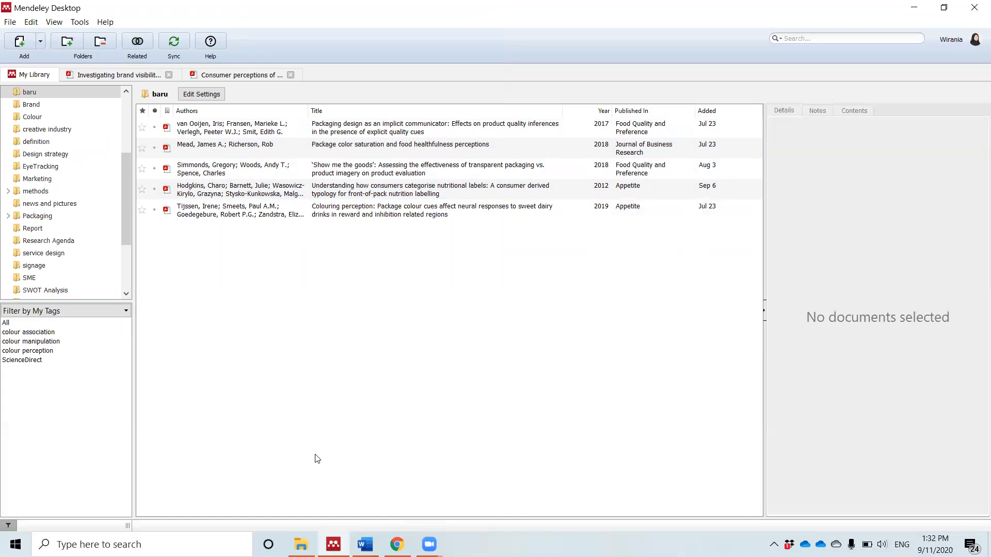
Step: Switch to File Explorer and import all the PDFs in the Desktop articles folder into the baru folder's document list
{"action": "left_click", "coordinate": [300, 543]}
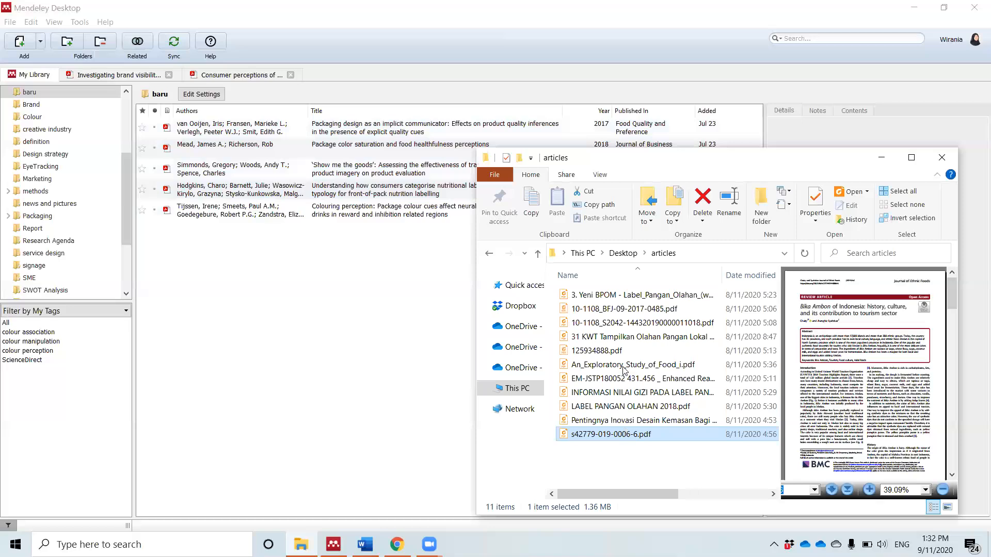
{"action": "key", "text": "F2"}
{"action": "key", "text": "Escape"}
{"action": "key", "text": "ctrl+a"}
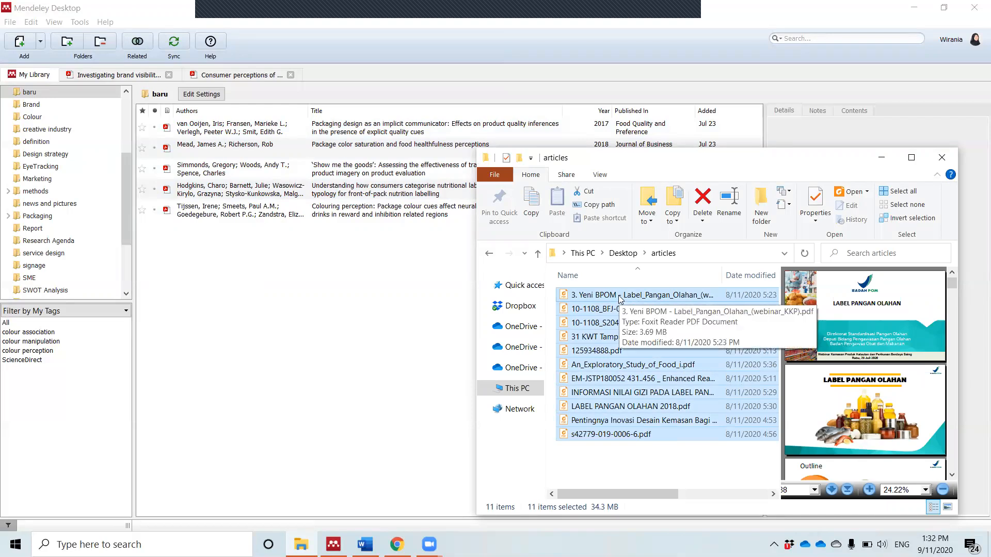
{"action": "left_click_drag", "start_coordinate": [620, 299], "coordinate": [200, 320]}
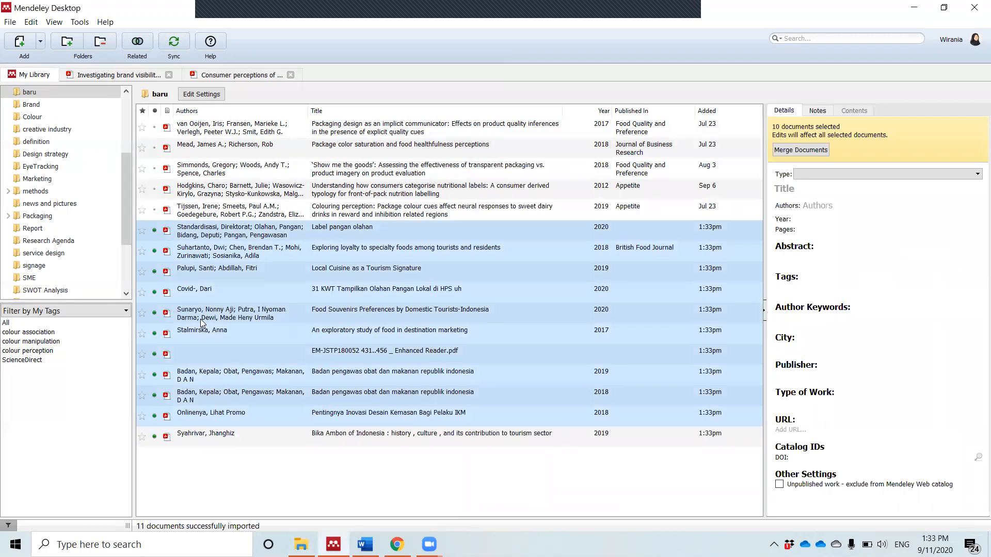
{"action": "left_click", "coordinate": [243, 480]}
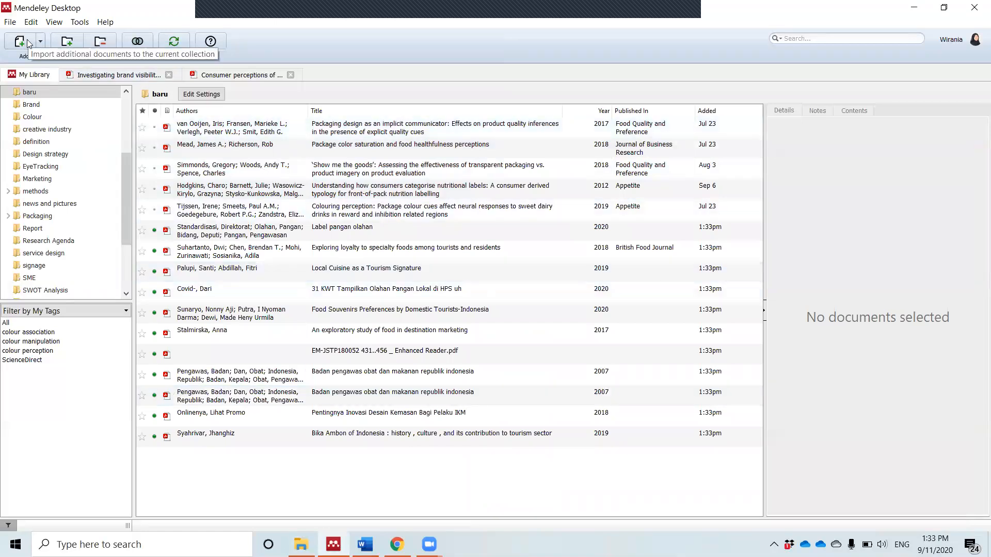
Step: Start a manual document entry of type Book, examine its fields from authors to other settings, and close it without saving
{"action": "left_click", "coordinate": [44, 44]}
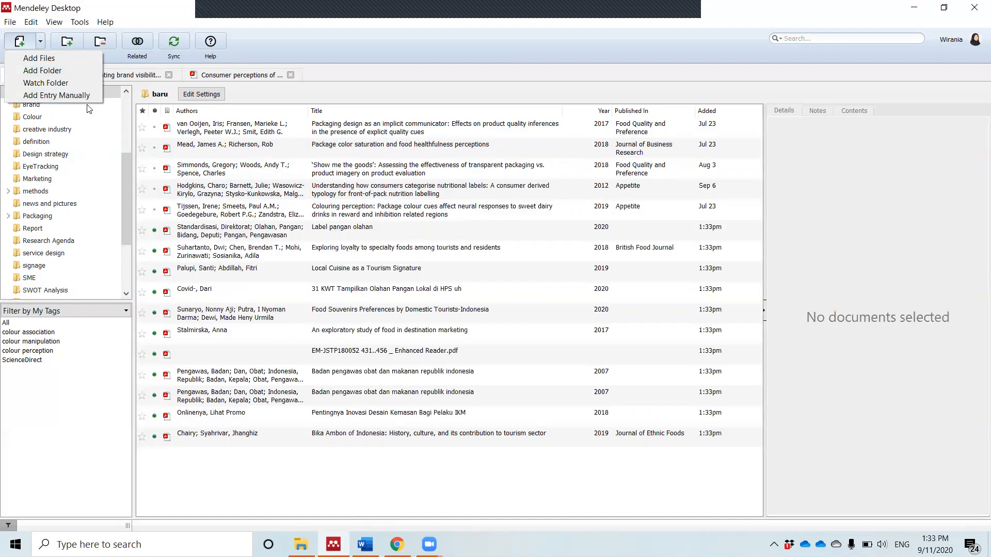
{"action": "left_click", "coordinate": [76, 96]}
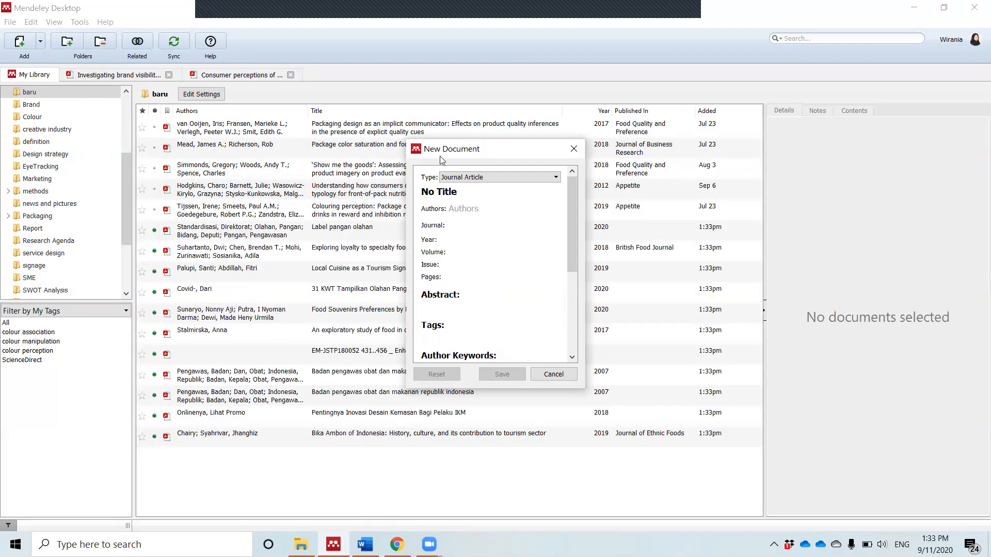
{"action": "left_click", "coordinate": [467, 178]}
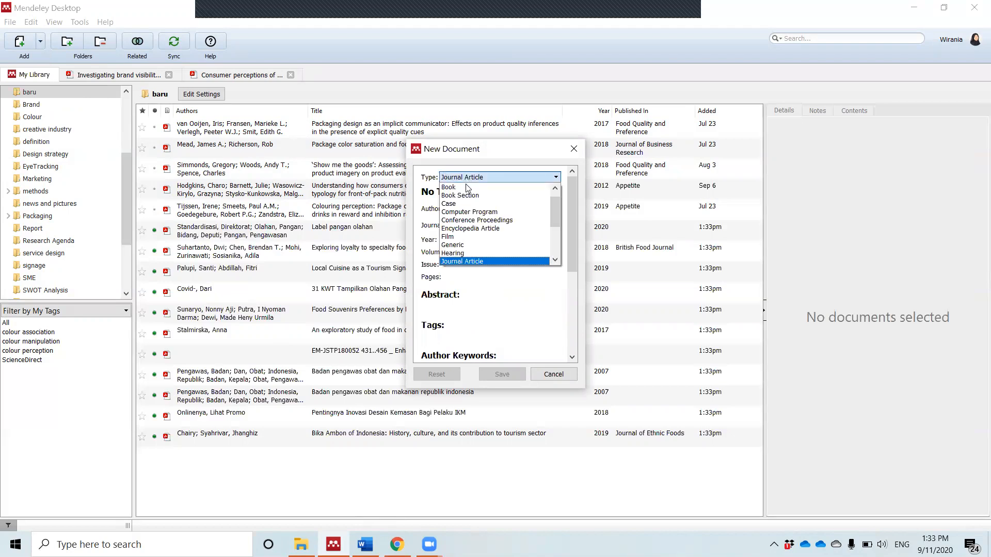
{"action": "left_click", "coordinate": [466, 186]}
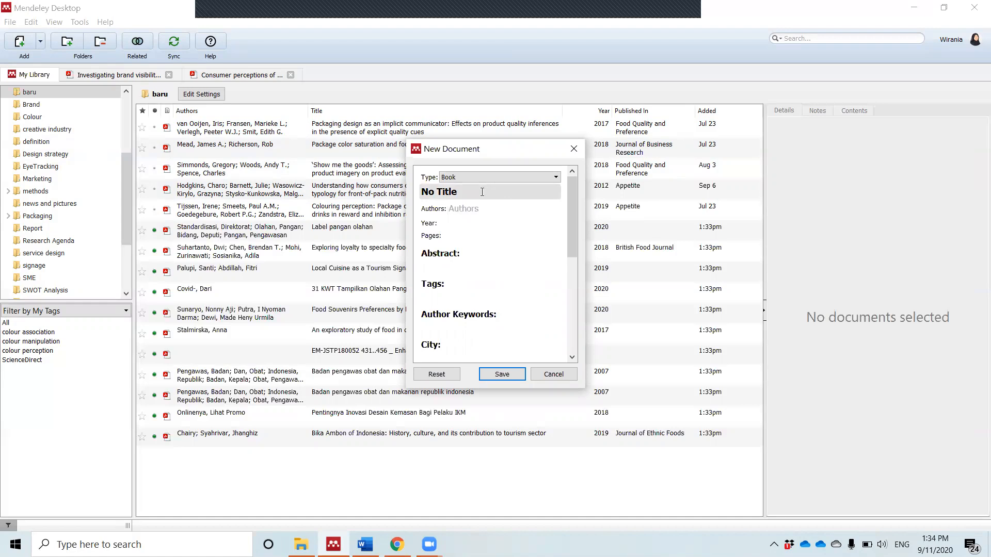
{"action": "left_click", "coordinate": [472, 207]}
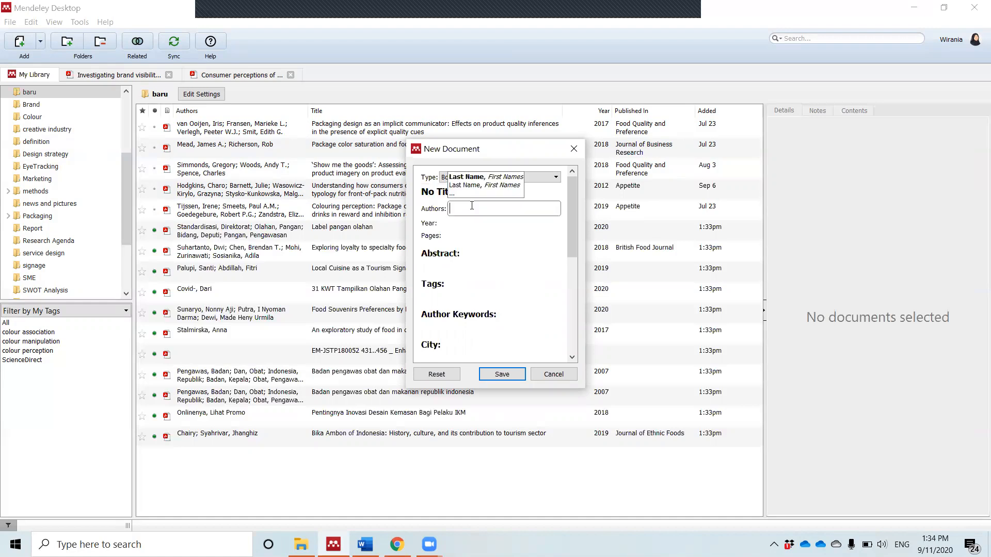
{"action": "left_click", "coordinate": [467, 222]}
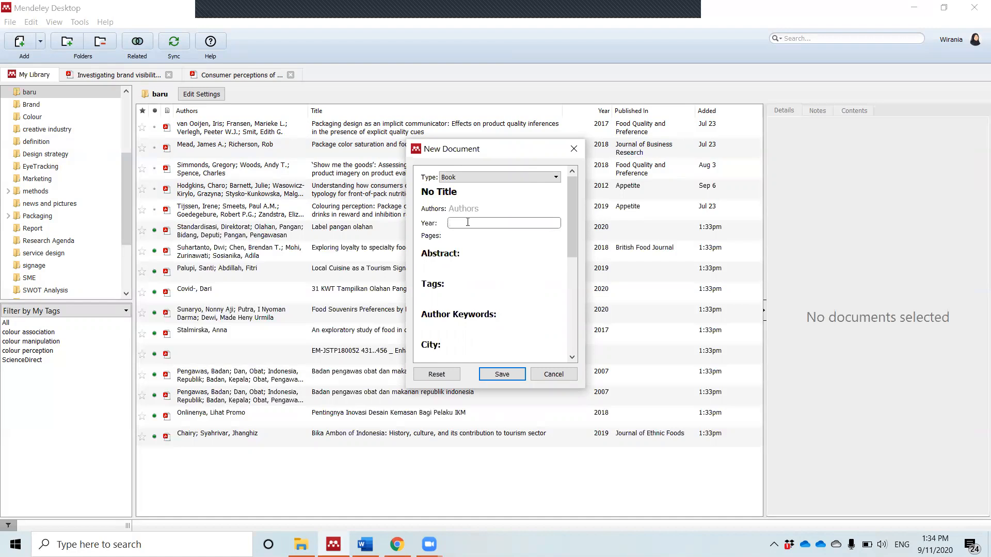
{"action": "left_click", "coordinate": [468, 236]}
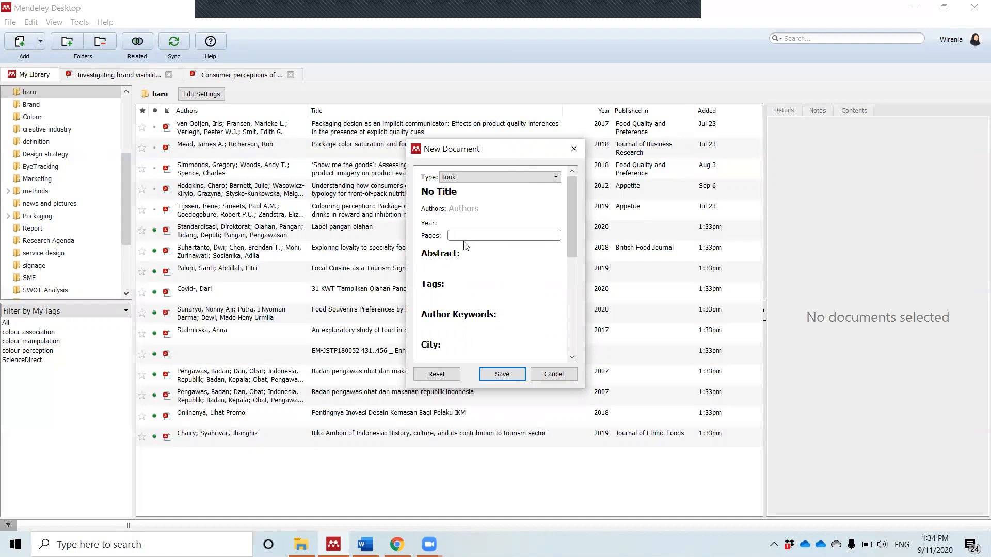
{"action": "left_click_drag", "start_coordinate": [571, 237], "coordinate": [570, 282]}
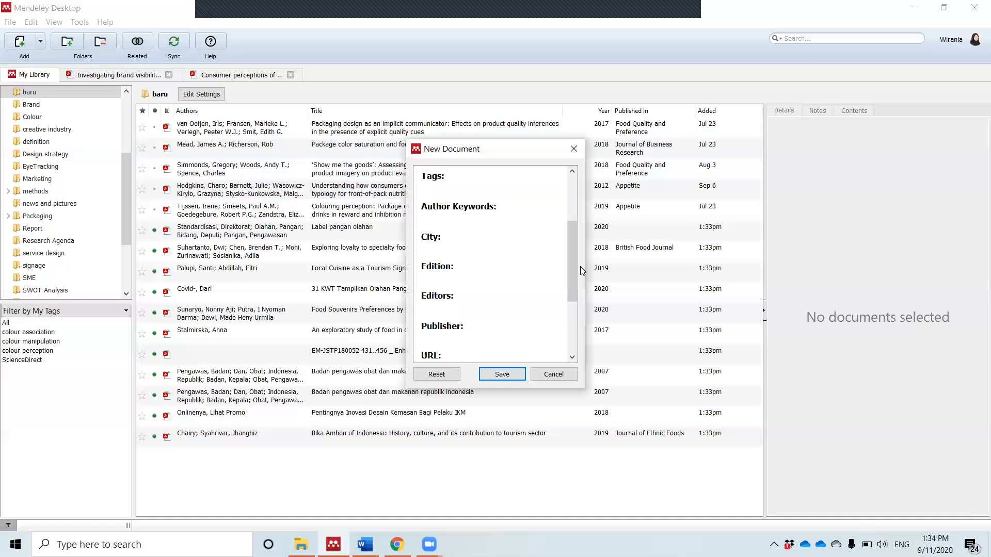
{"action": "left_click_drag", "start_coordinate": [569, 266], "coordinate": [574, 319]}
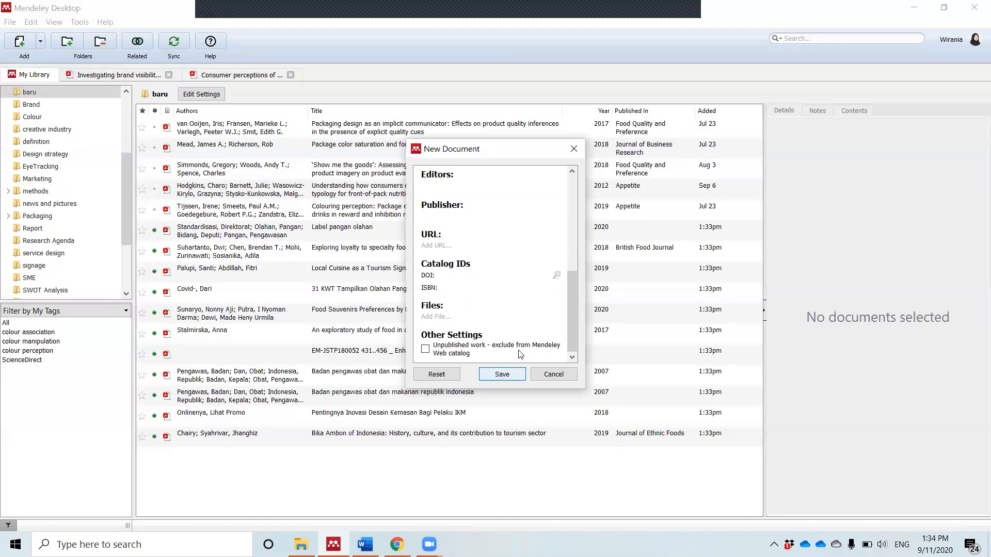
{"action": "left_click", "coordinate": [555, 375]}
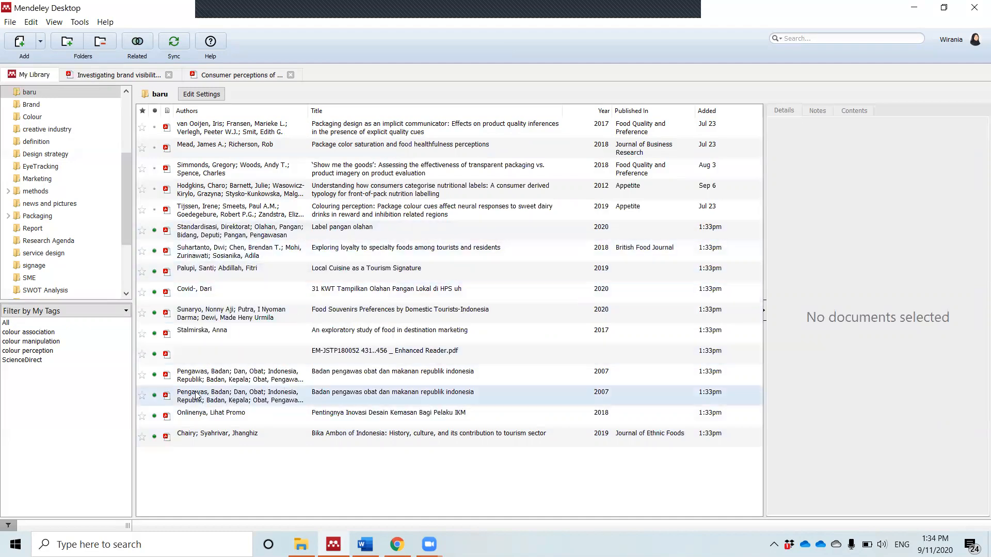
Step: Open the "Bika Ambon of Indonesia" article's PDF, skim its pages, and examine its document details including catalog IDs and files
{"action": "left_click", "coordinate": [165, 439]}
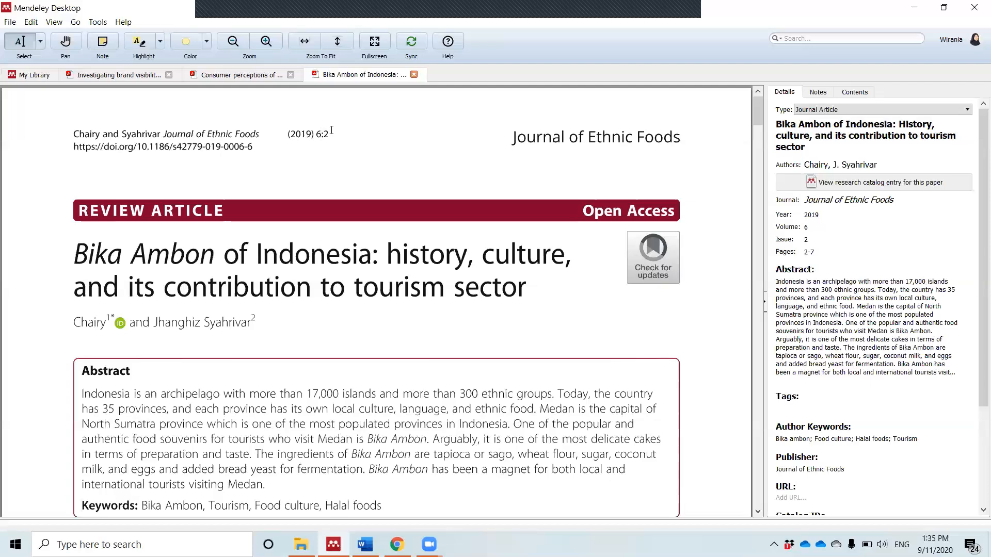
{"action": "scroll", "coordinate": [347, 291], "scroll_direction": "down", "scroll_amount": 10}
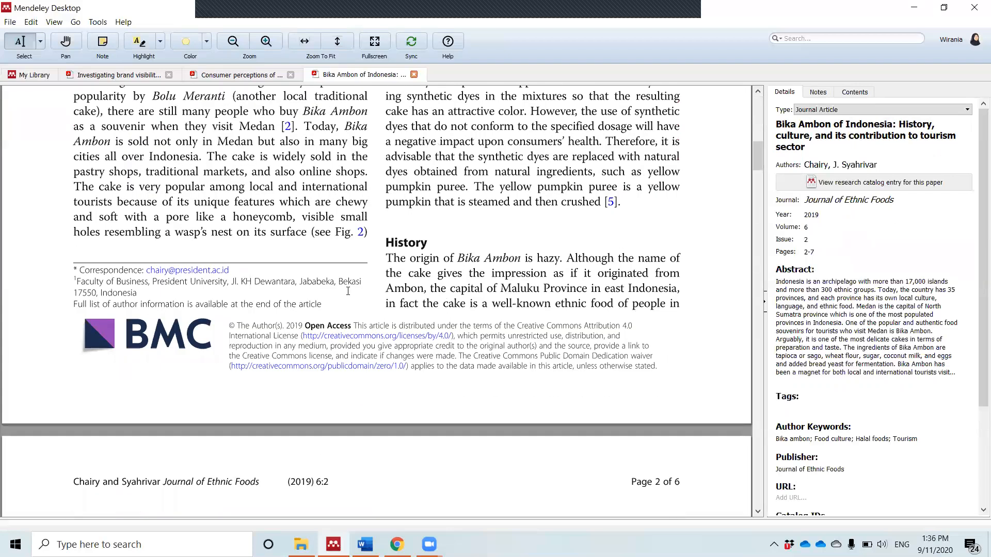
{"action": "scroll", "coordinate": [348, 291], "scroll_direction": "down", "scroll_amount": 3}
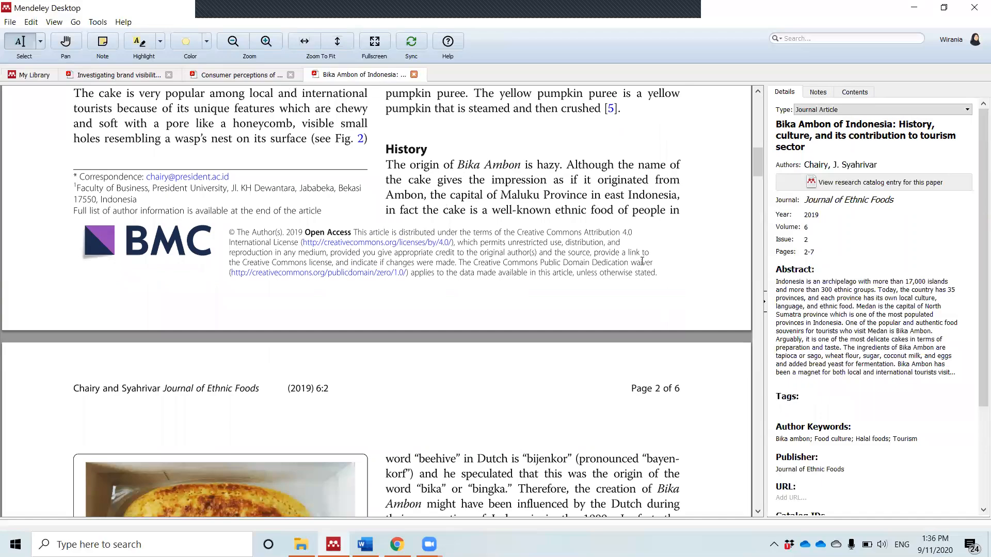
{"action": "scroll", "coordinate": [642, 262], "scroll_direction": "down", "scroll_amount": 4}
{"action": "scroll", "coordinate": [641, 262], "scroll_direction": "down", "scroll_amount": 20}
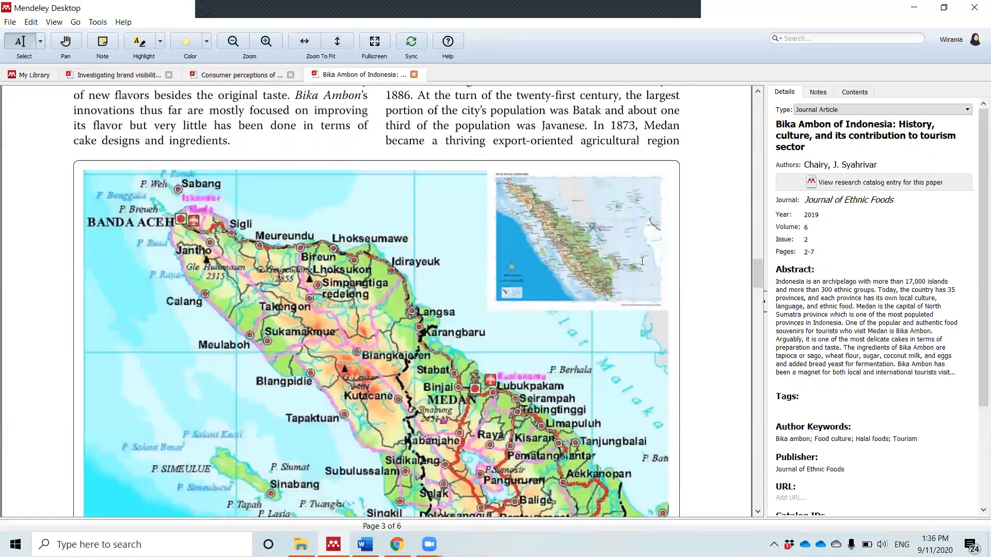
{"action": "scroll", "coordinate": [642, 261], "scroll_direction": "down", "scroll_amount": 15}
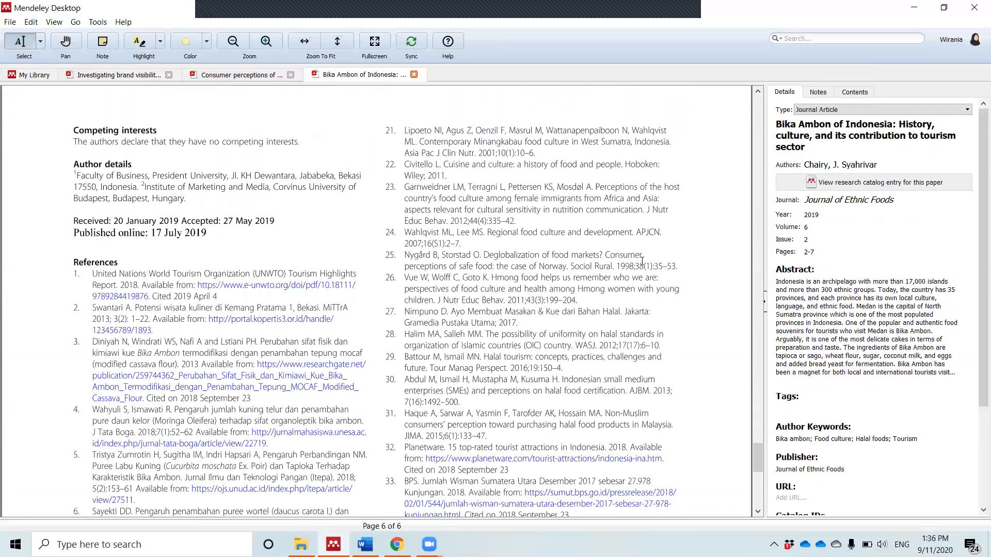
{"action": "scroll", "coordinate": [642, 262], "scroll_direction": "down", "scroll_amount": 10}
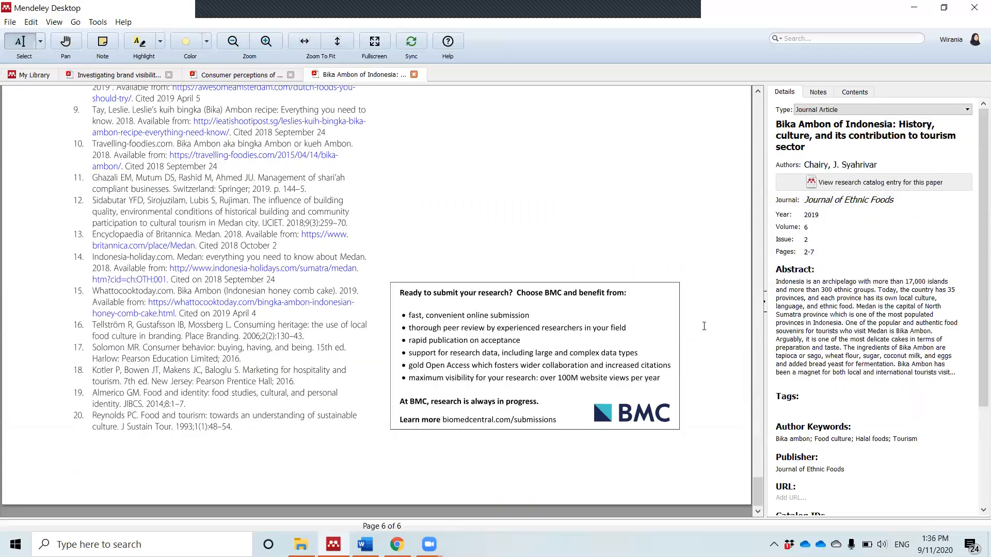
{"action": "scroll", "coordinate": [704, 326], "scroll_direction": "up", "scroll_amount": 20}
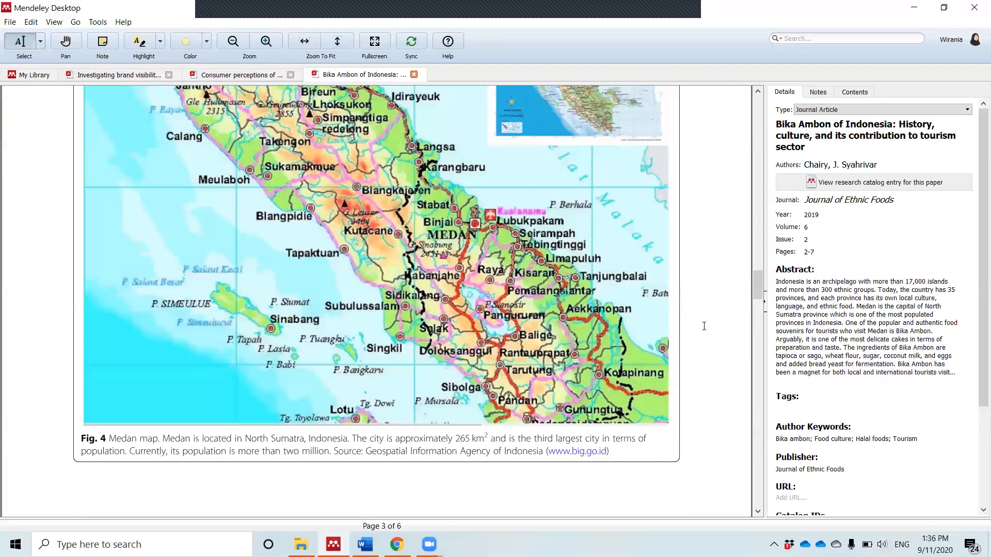
{"action": "scroll", "coordinate": [703, 326], "scroll_direction": "up", "scroll_amount": 10}
{"action": "scroll", "coordinate": [704, 326], "scroll_direction": "up", "scroll_amount": 2}
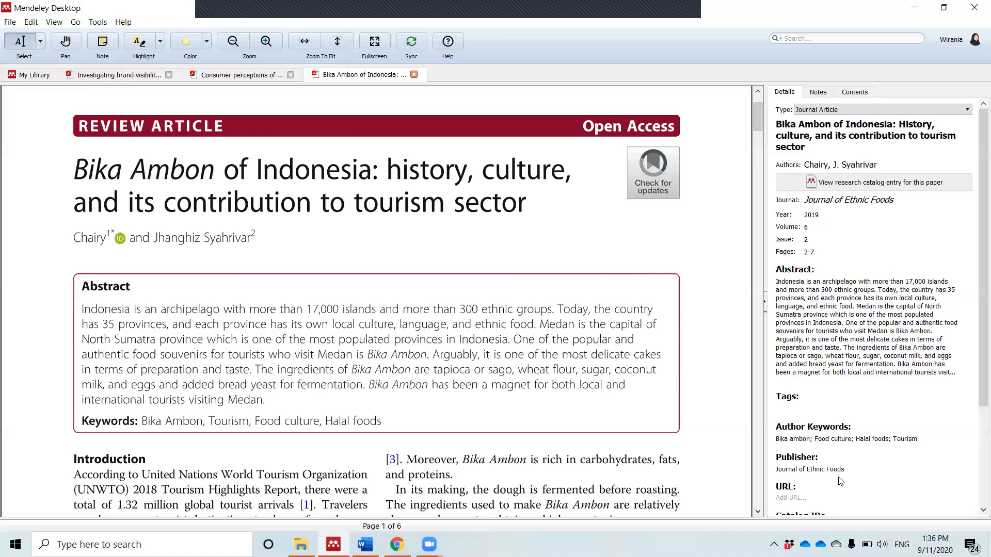
{"action": "scroll", "coordinate": [840, 482], "scroll_direction": "down", "scroll_amount": 3}
{"action": "scroll", "coordinate": [840, 482], "scroll_direction": "down", "scroll_amount": 1}
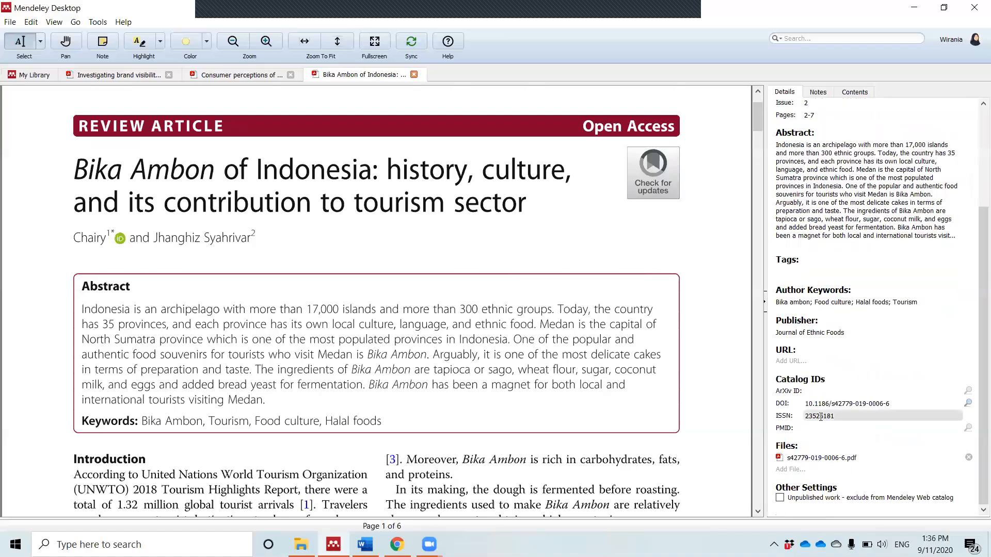
Step: Tag the "Bika Ambon of Indonesia" article with the existing tags "food souvernir" and "traditional packaging"
{"action": "scroll", "coordinate": [536, 308], "scroll_direction": "up", "scroll_amount": 2}
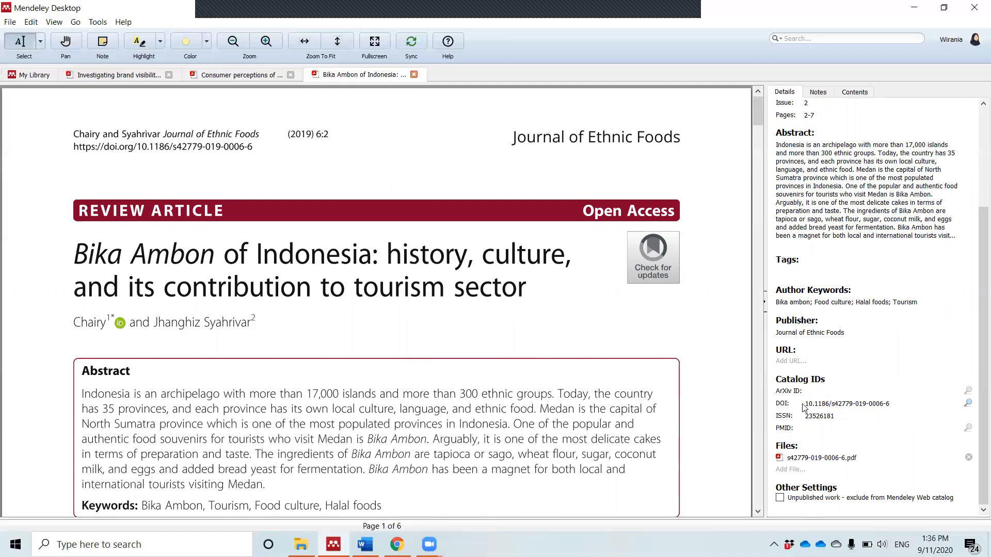
{"action": "scroll", "coordinate": [822, 449], "scroll_direction": "up", "scroll_amount": 5}
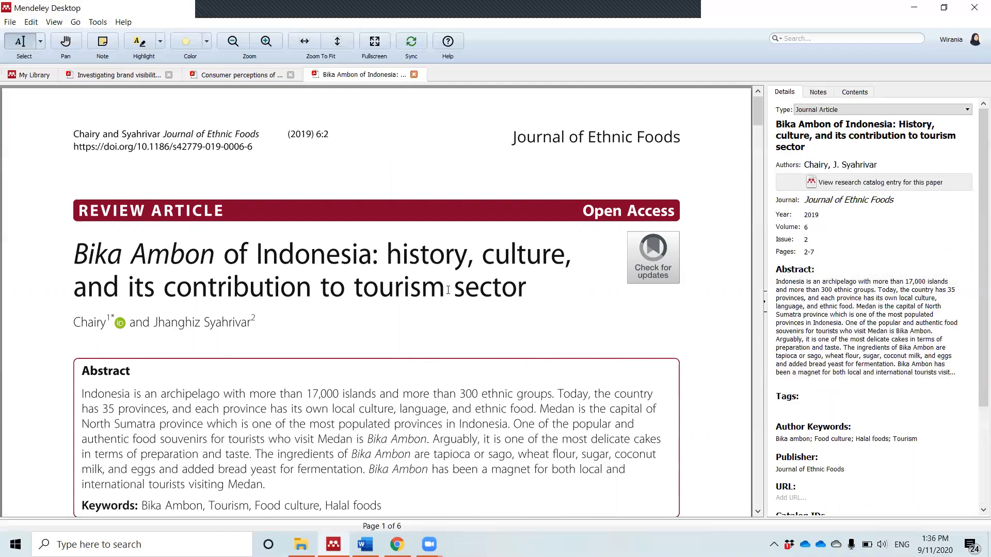
{"action": "left_click", "coordinate": [796, 410]}
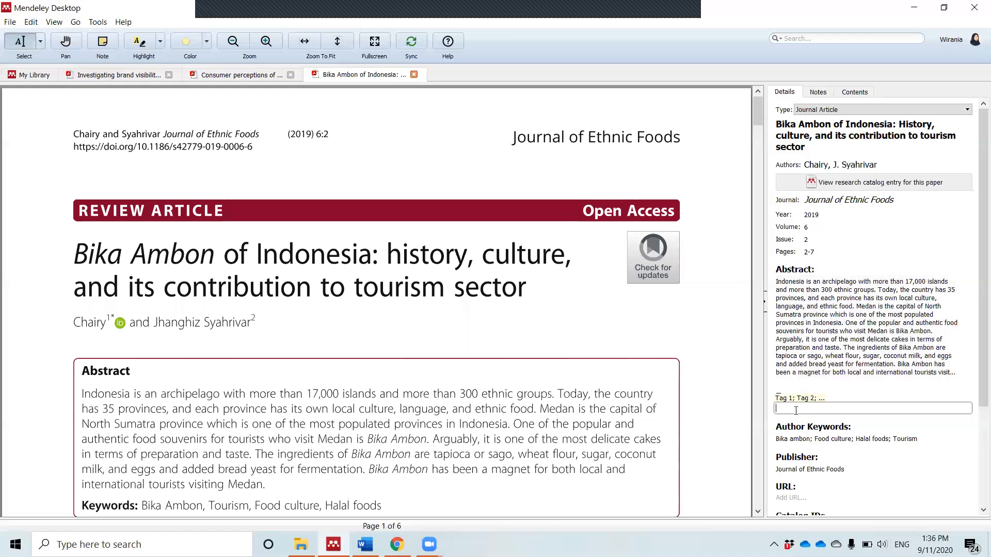
{"action": "type", "text": "foo"}
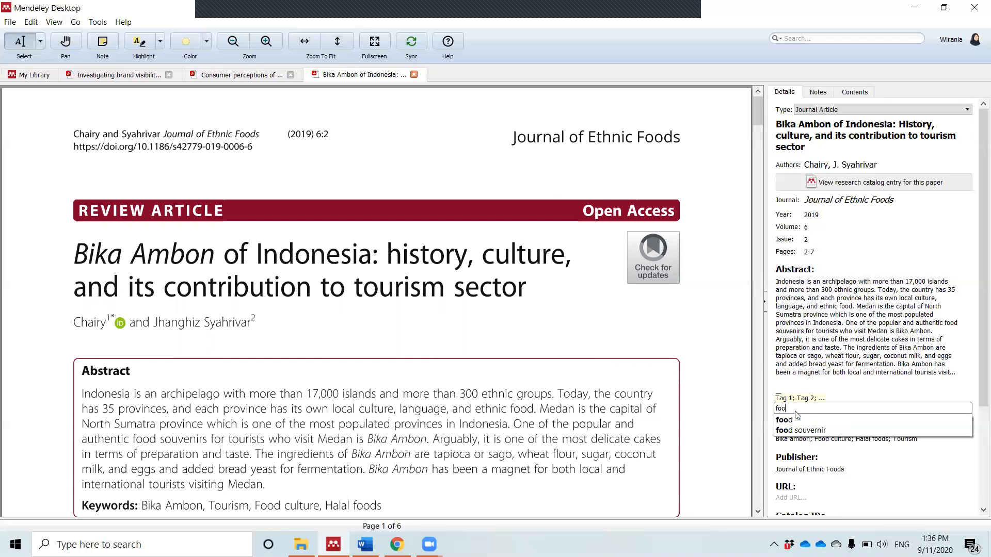
{"action": "left_click", "coordinate": [798, 430]}
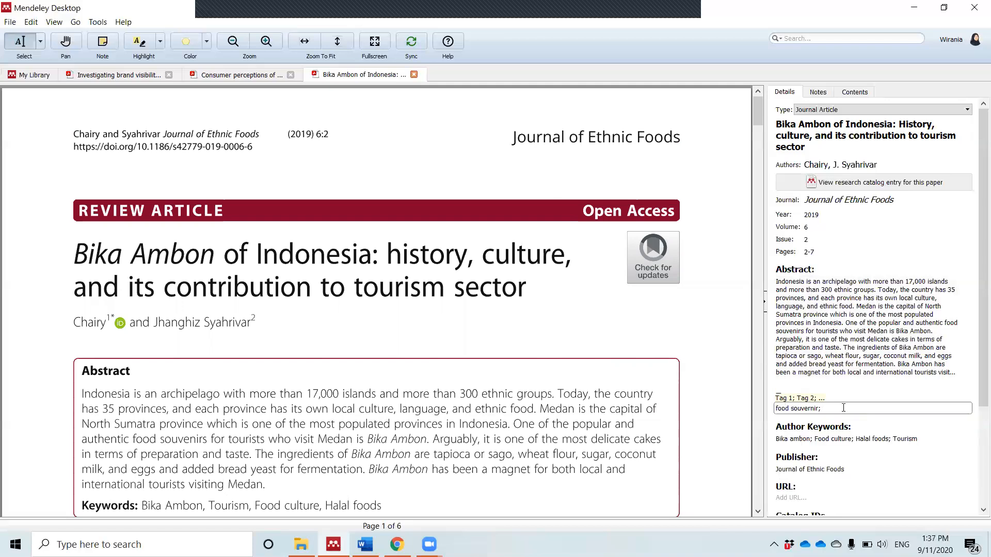
{"action": "type", "text": "trad"}
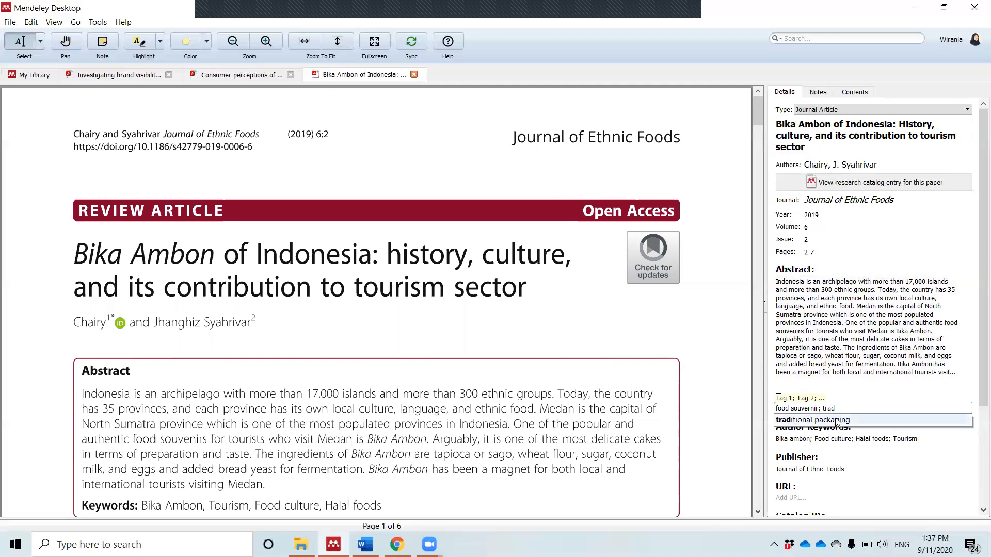
{"action": "left_click", "coordinate": [837, 421]}
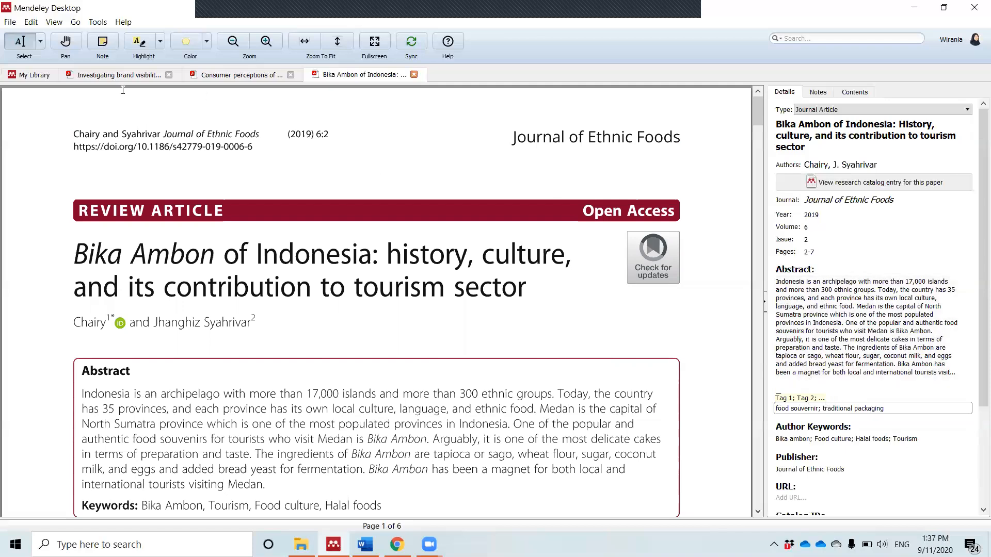
Step: Return to the library, search the baru folder for "food packaging", and clear the search
{"action": "left_click", "coordinate": [29, 76]}
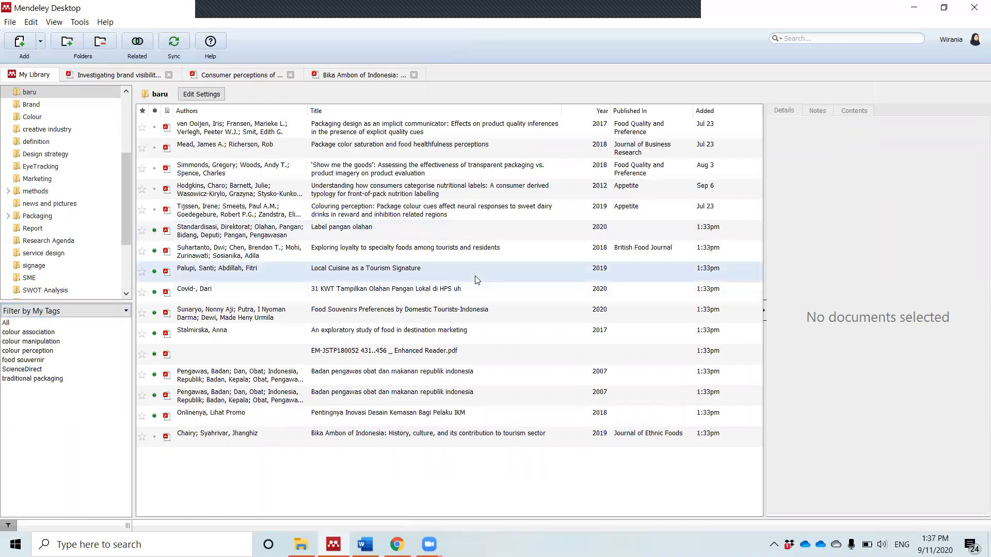
{"action": "left_click", "coordinate": [820, 39]}
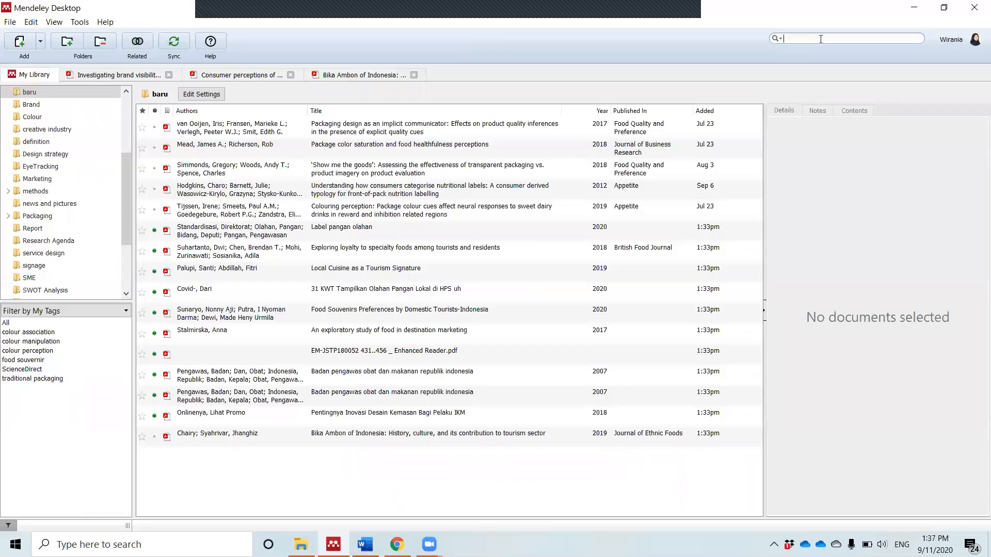
{"action": "type", "text": "food"}
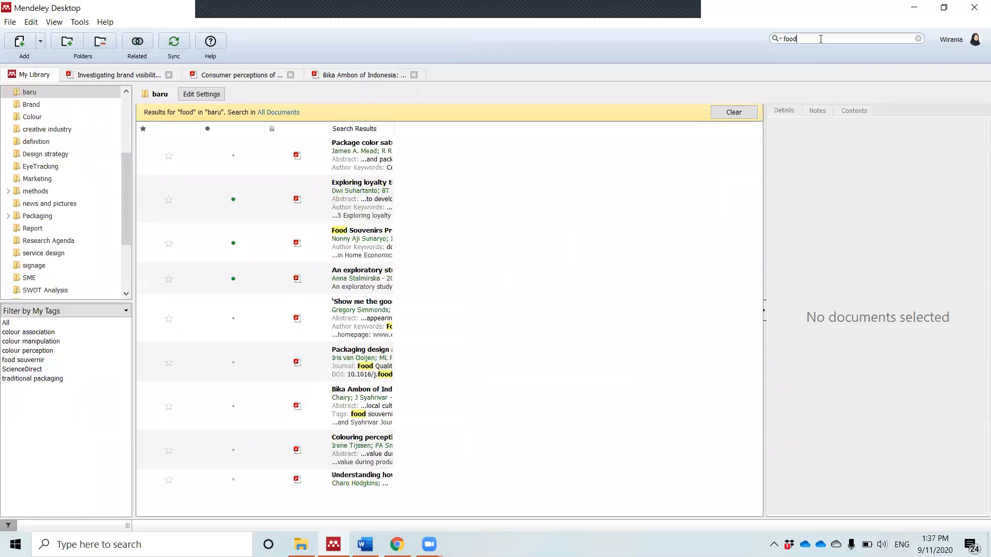
{"action": "type", "text": " packaging"}
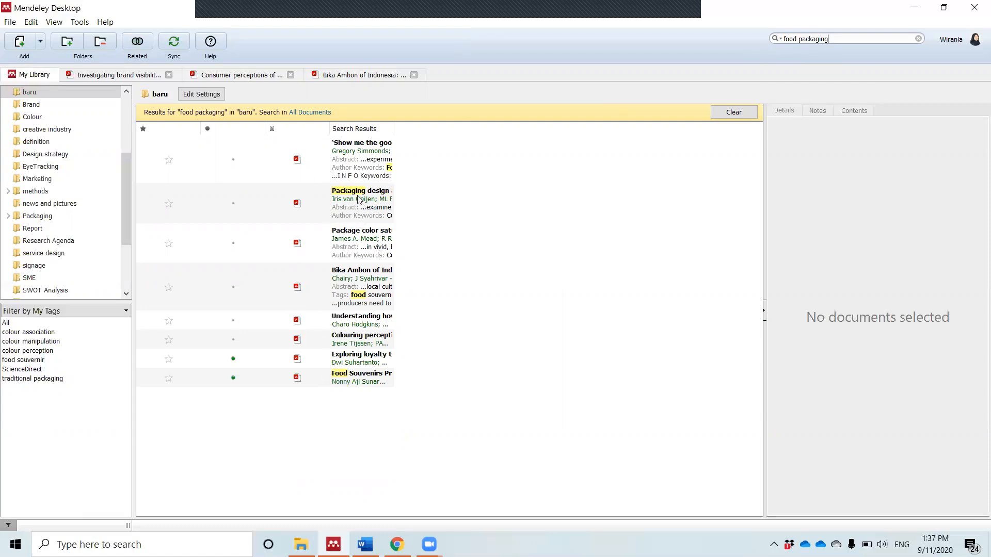
{"action": "left_click", "coordinate": [919, 39]}
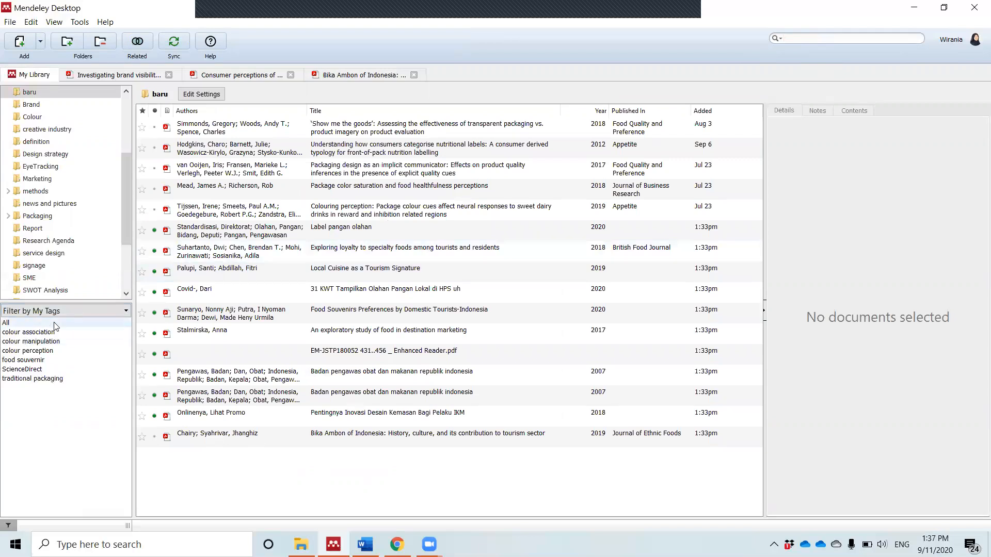
Step: Browse the personal tags across All Documents and filter the list by the tag "consumption value"
{"action": "left_click", "coordinate": [80, 316]}
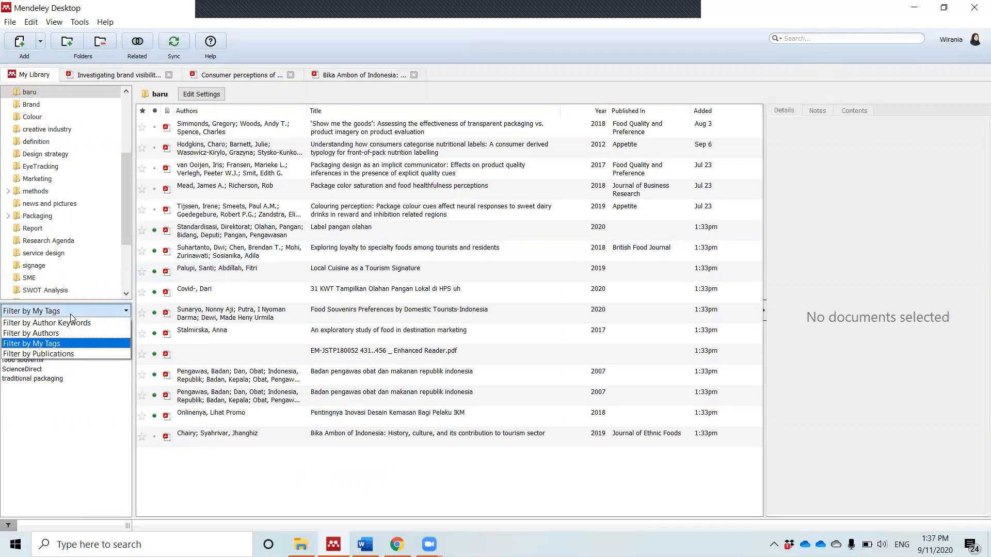
{"action": "left_click", "coordinate": [50, 344]}
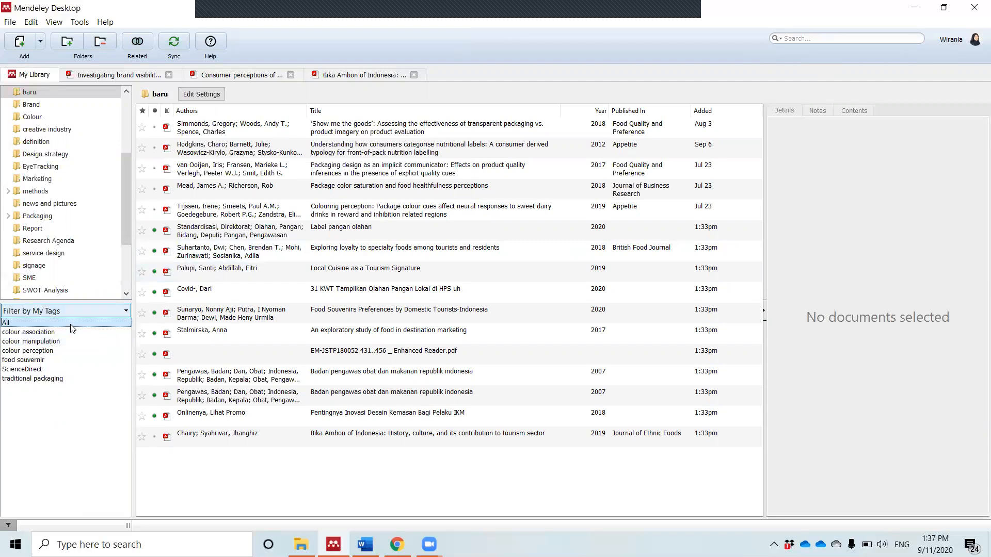
{"action": "left_click_drag", "start_coordinate": [124, 221], "coordinate": [128, 125]}
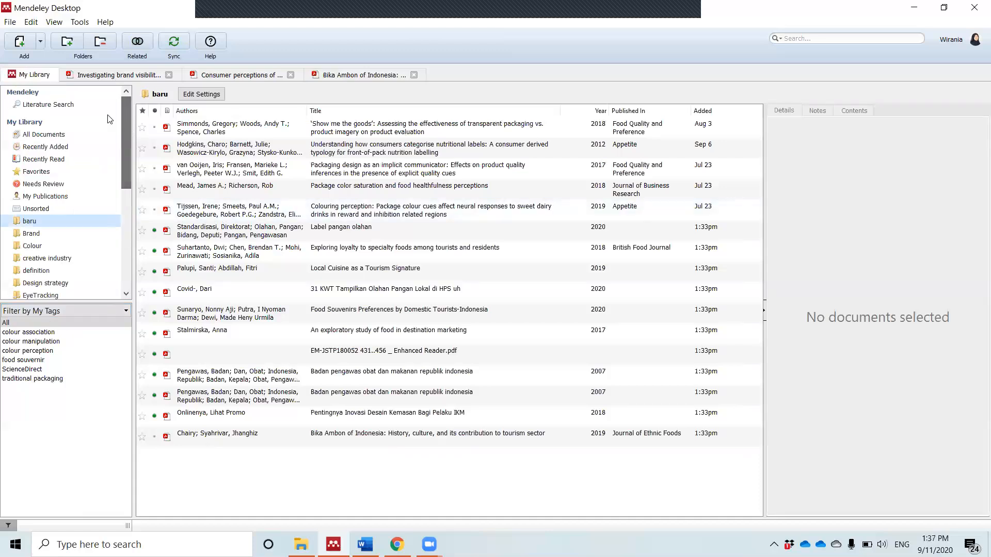
{"action": "left_click", "coordinate": [79, 135]}
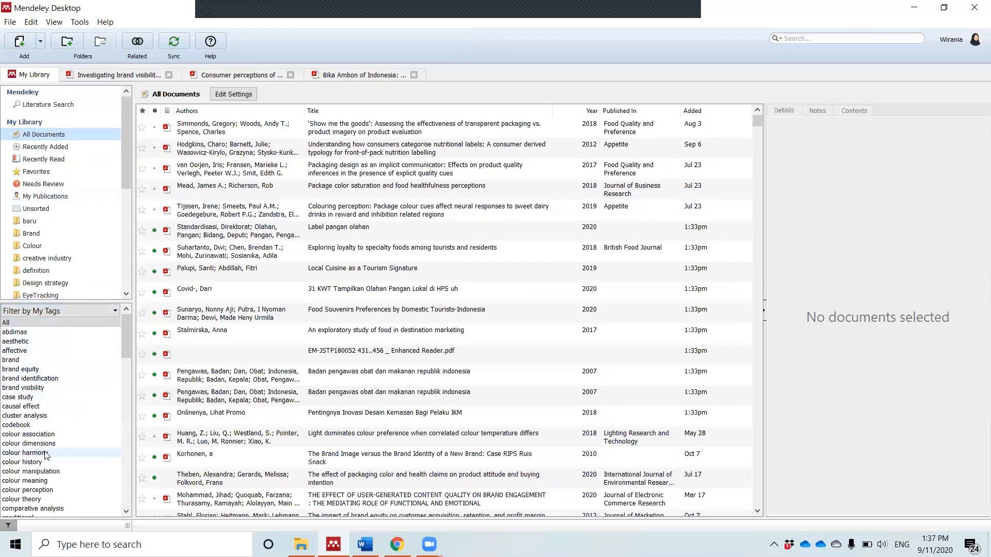
{"action": "scroll", "coordinate": [46, 452], "scroll_direction": "down", "scroll_amount": 12}
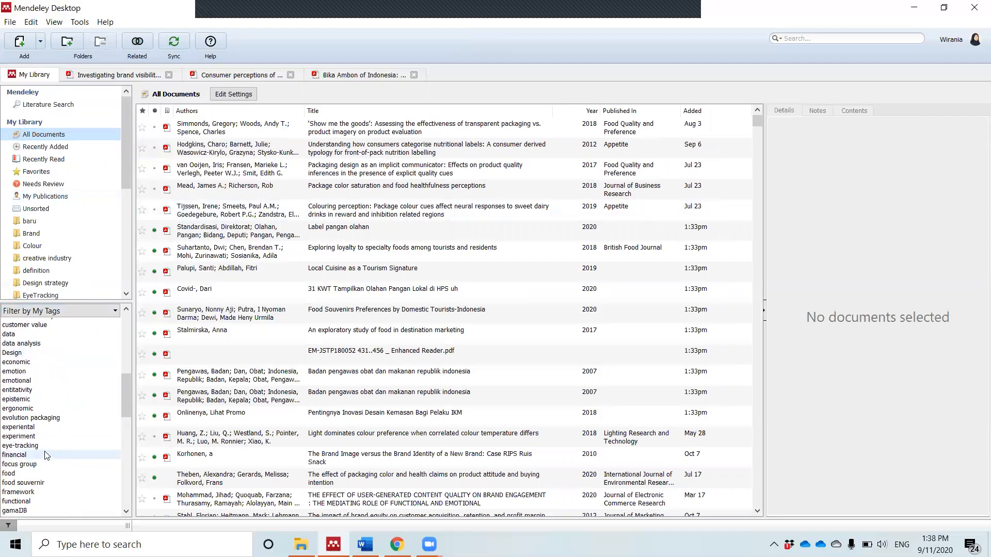
{"action": "scroll", "coordinate": [45, 454], "scroll_direction": "down", "scroll_amount": 3}
{"action": "scroll", "coordinate": [46, 455], "scroll_direction": "up", "scroll_amount": 6}
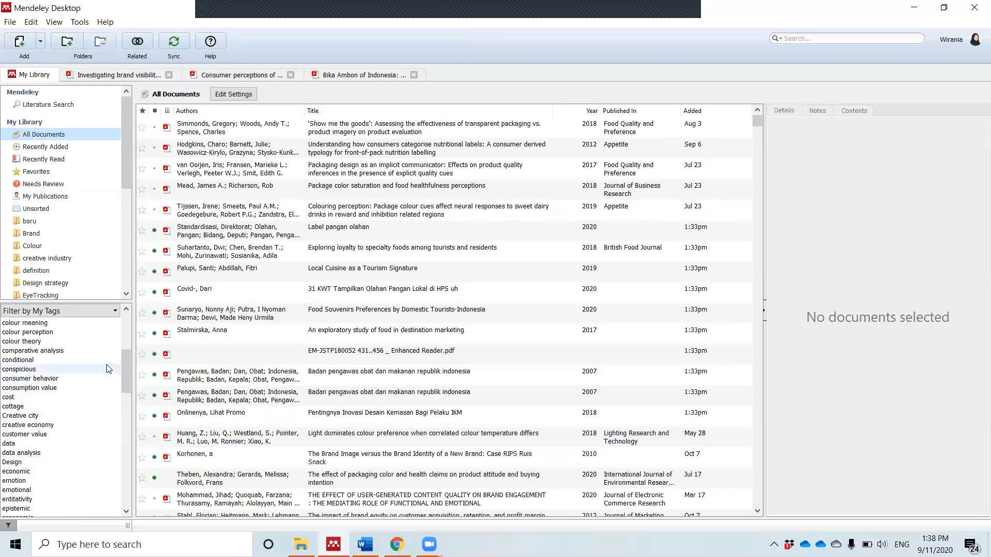
{"action": "left_click", "coordinate": [56, 388]}
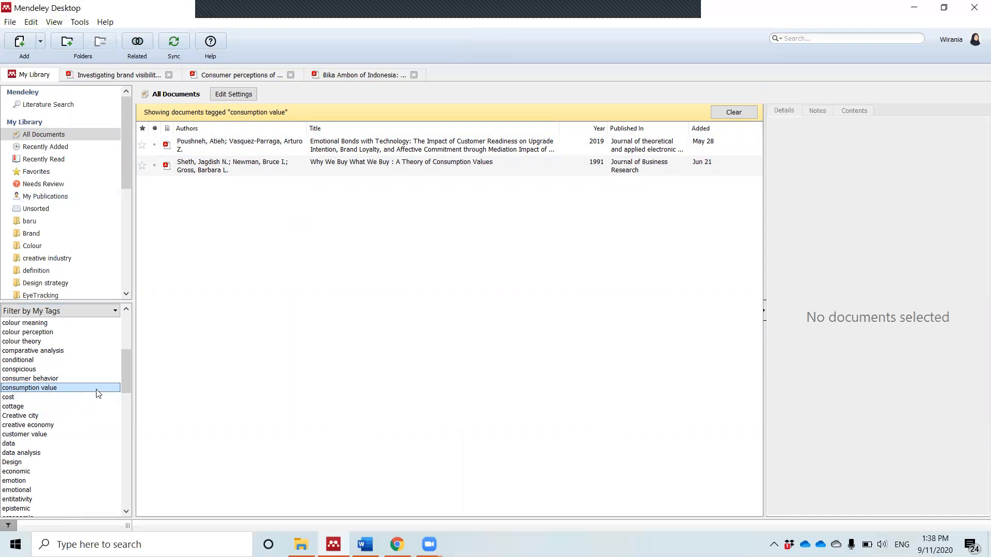
Step: Switch the library filter to author keywords and compare it with the keywords in the open "Bika Ambon of Indonesia" article
{"action": "left_click", "coordinate": [101, 311]}
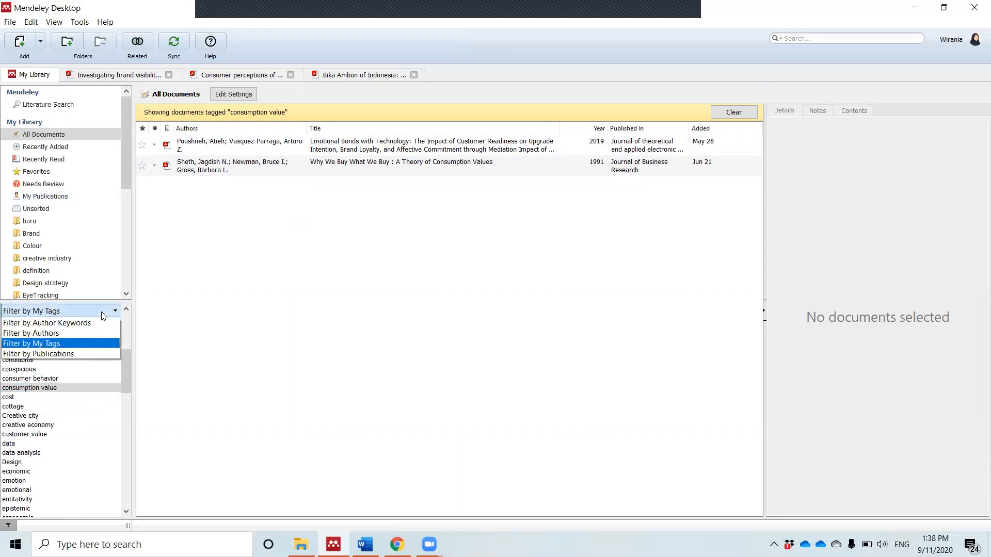
{"action": "left_click", "coordinate": [62, 324]}
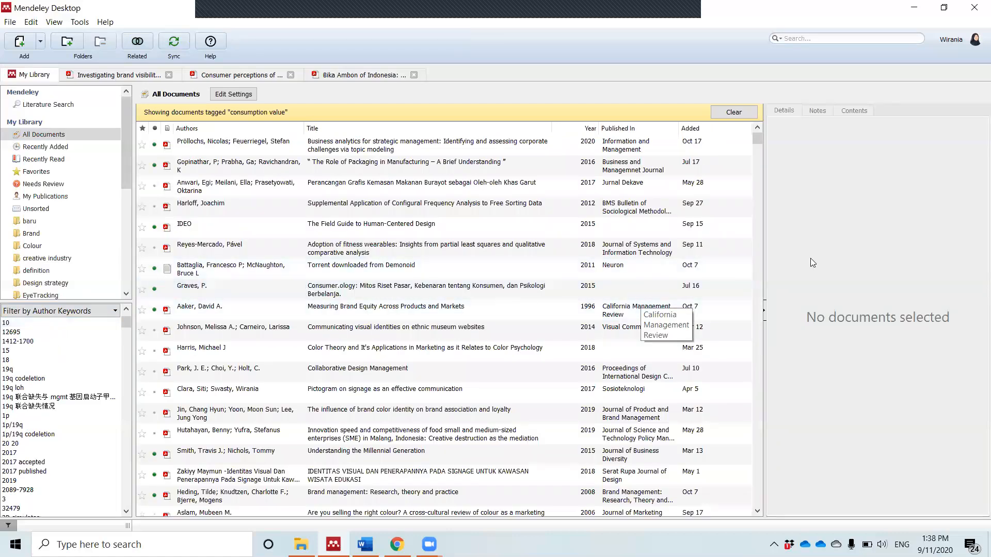
{"action": "left_click", "coordinate": [366, 72]}
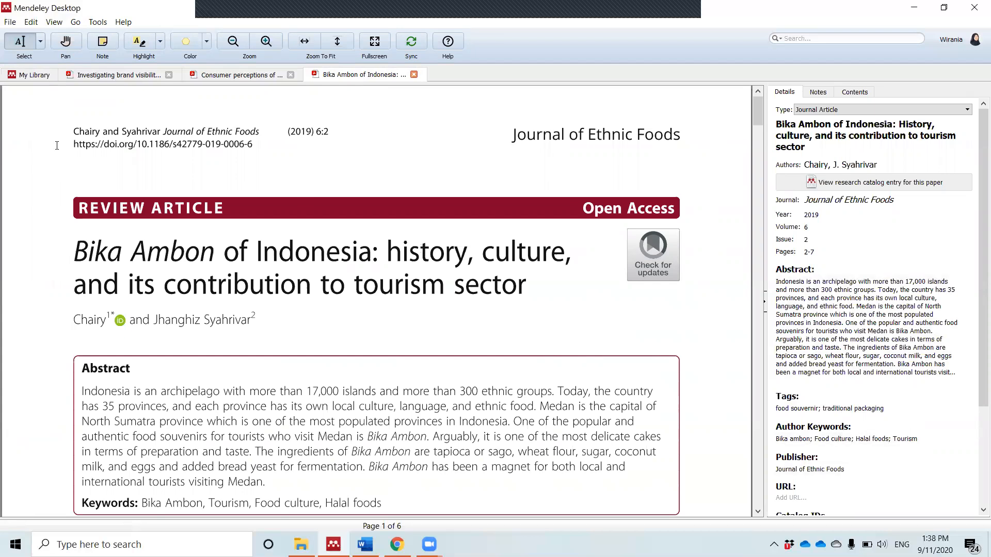
{"action": "left_click", "coordinate": [26, 76]}
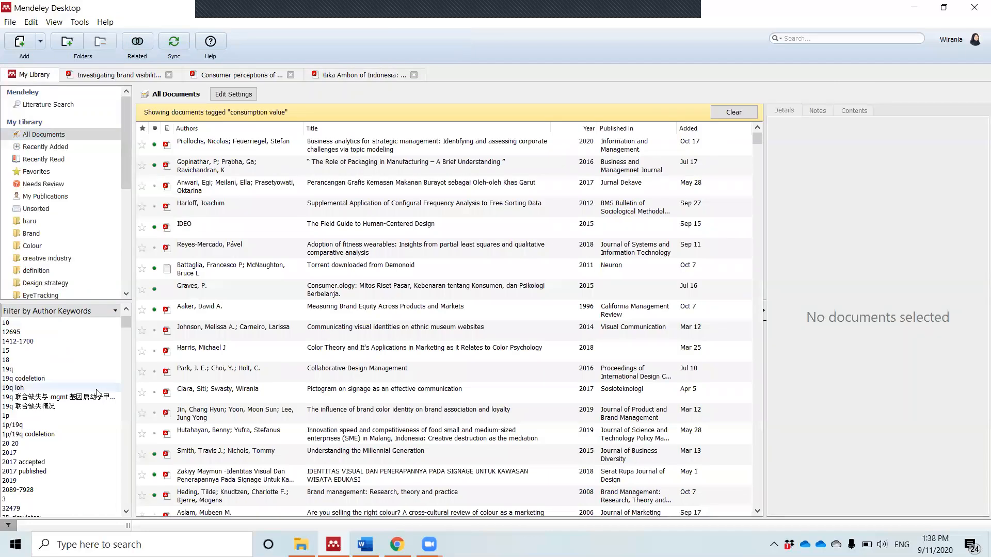
Step: Switch the library filter to authors and look through the list of author names
{"action": "left_click", "coordinate": [93, 311]}
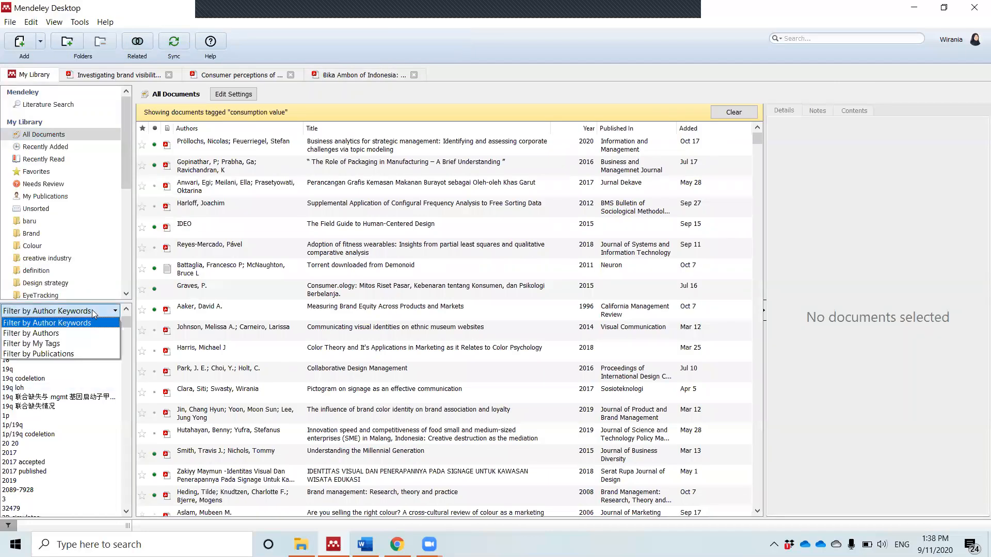
{"action": "left_click", "coordinate": [67, 333]}
{"action": "scroll", "coordinate": [61, 410], "scroll_direction": "down", "scroll_amount": 8}
{"action": "scroll", "coordinate": [61, 411], "scroll_direction": "down", "scroll_amount": 10}
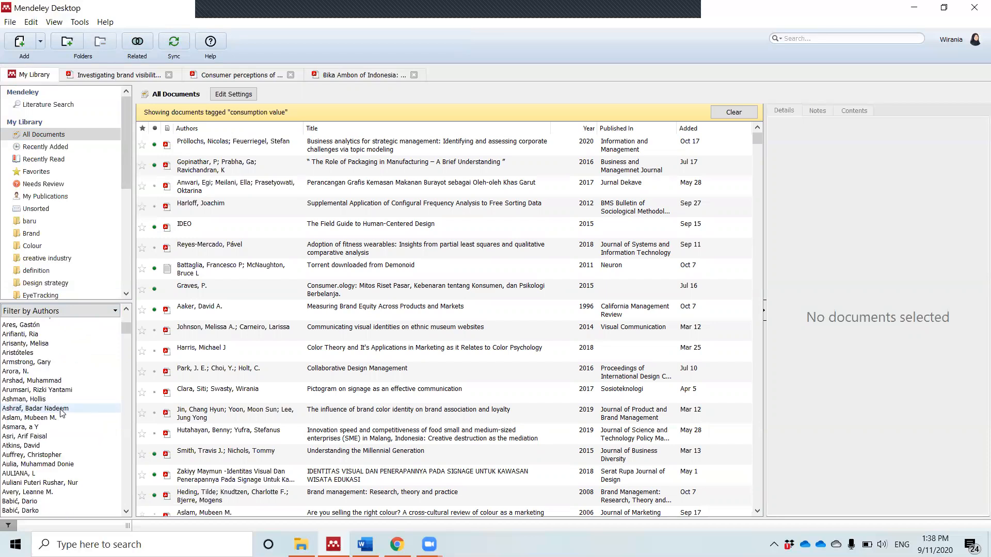